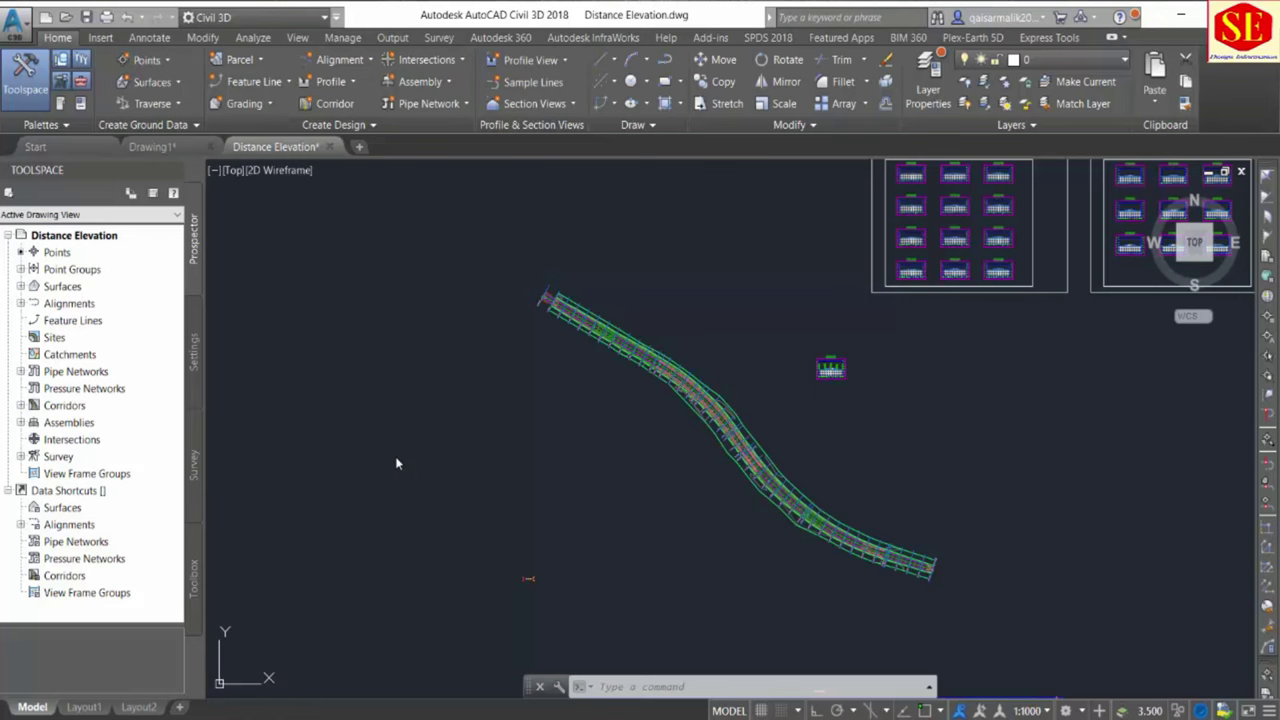
# Zoom in and out across the corridor and section views to inspect them.
pyautogui.scroll(5, 702, 410)
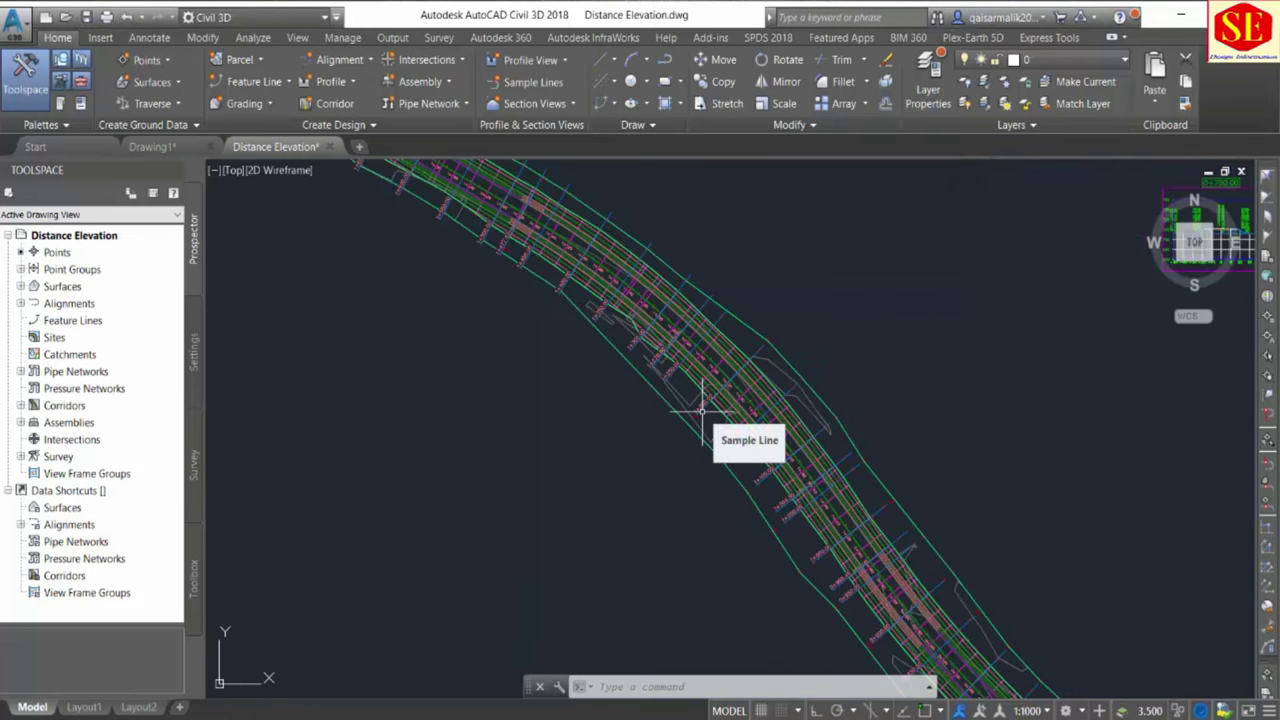
pyautogui.scroll(-2, 702, 410)
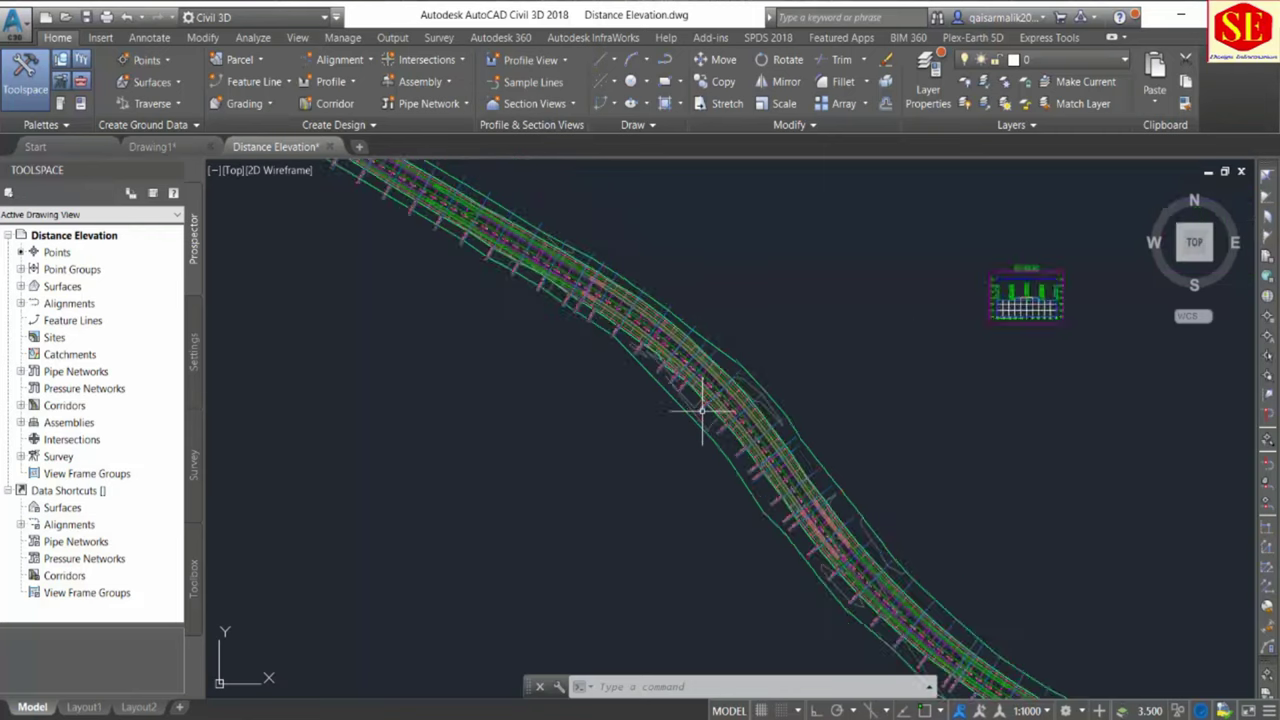
pyautogui.scroll(-1, 702, 410)
pyautogui.scroll(1, 702, 410)
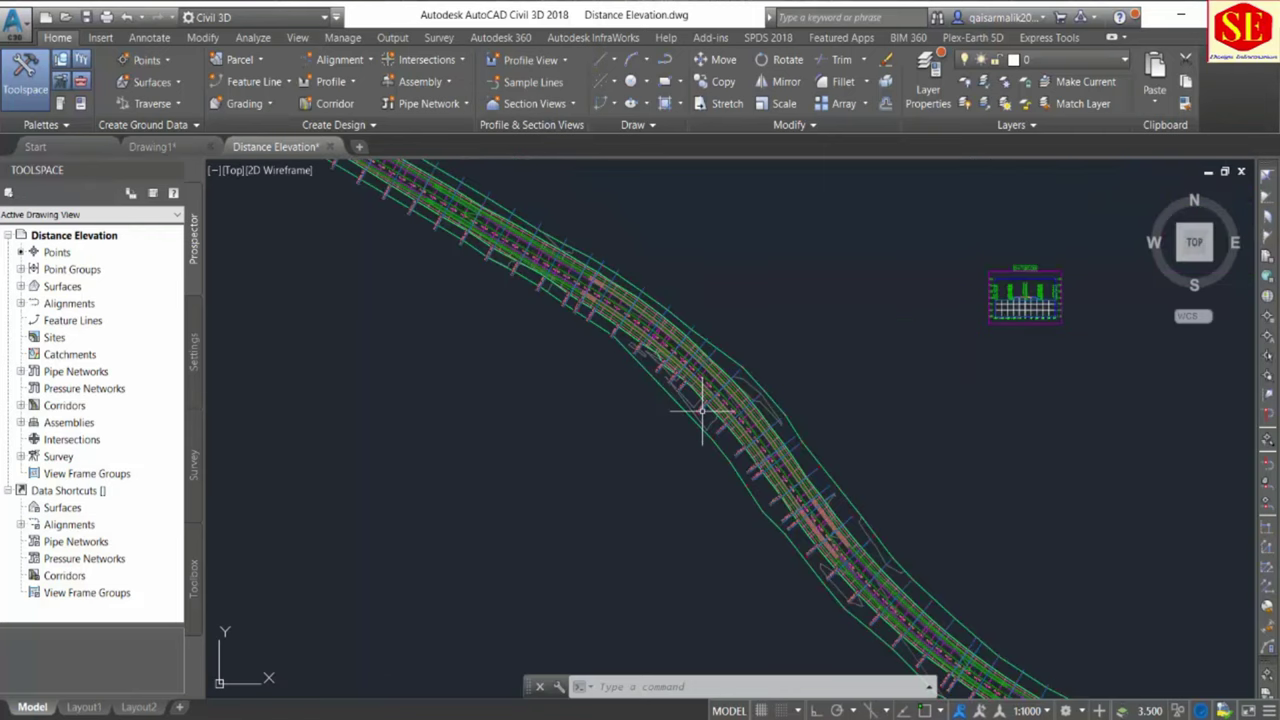
pyautogui.scroll(1, 702, 410)
pyautogui.scroll(-3, 702, 405)
pyautogui.scroll(-1, 725, 395)
pyautogui.moveTo(720, 446); pyautogui.dragTo(718, 326, button='middle')
pyautogui.scroll(3, 760, 600)
pyautogui.scroll(-4, 757, 400)
# Bring the section view groups top-right, then open Distance Elevation.dwg in AutoCAD 2021.
pyautogui.moveTo(787, 371); pyautogui.dragTo(731, 448, button='middle')
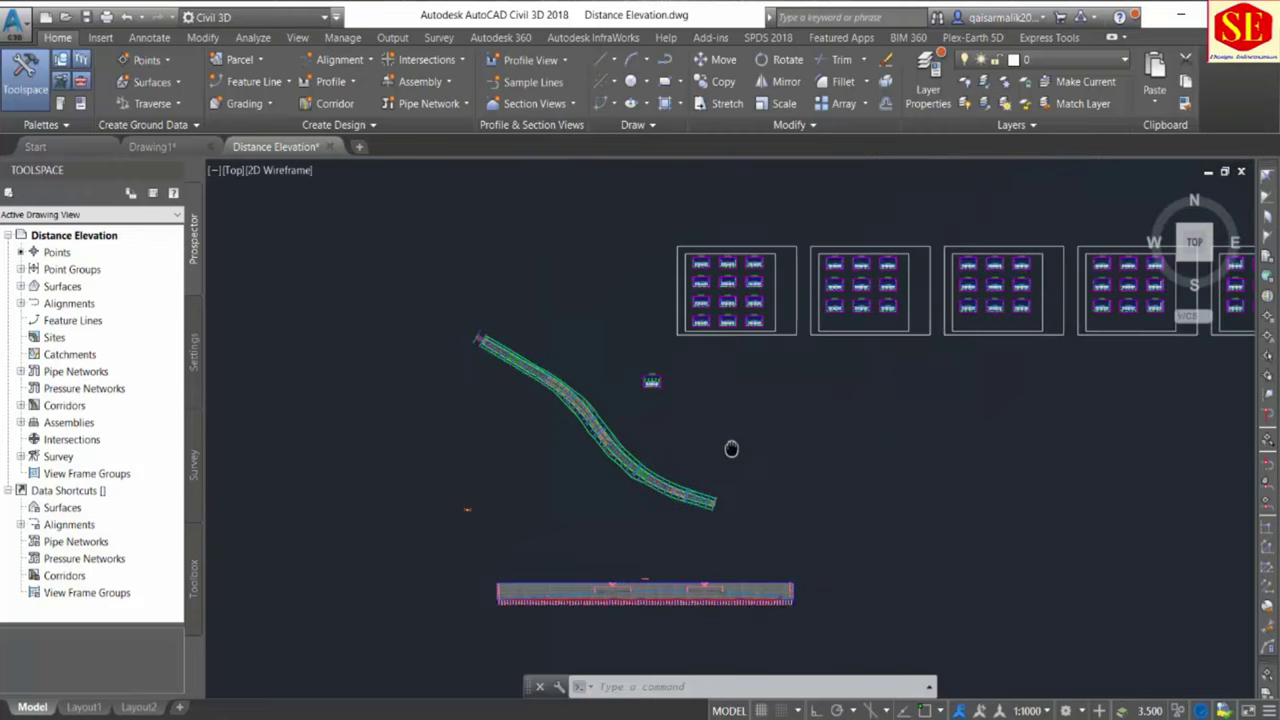
pyautogui.scroll(4, 730, 300)
pyautogui.scroll(2, 716, 298)
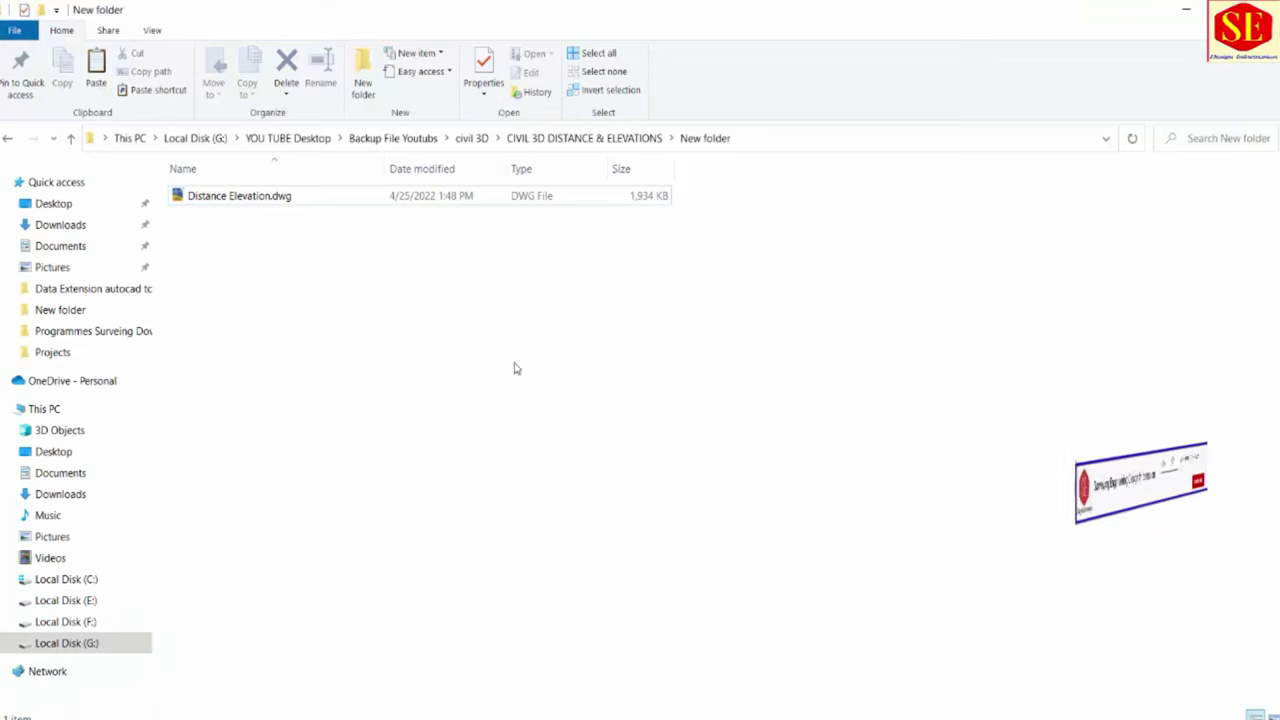
pyautogui.doubleClick(212, 202)
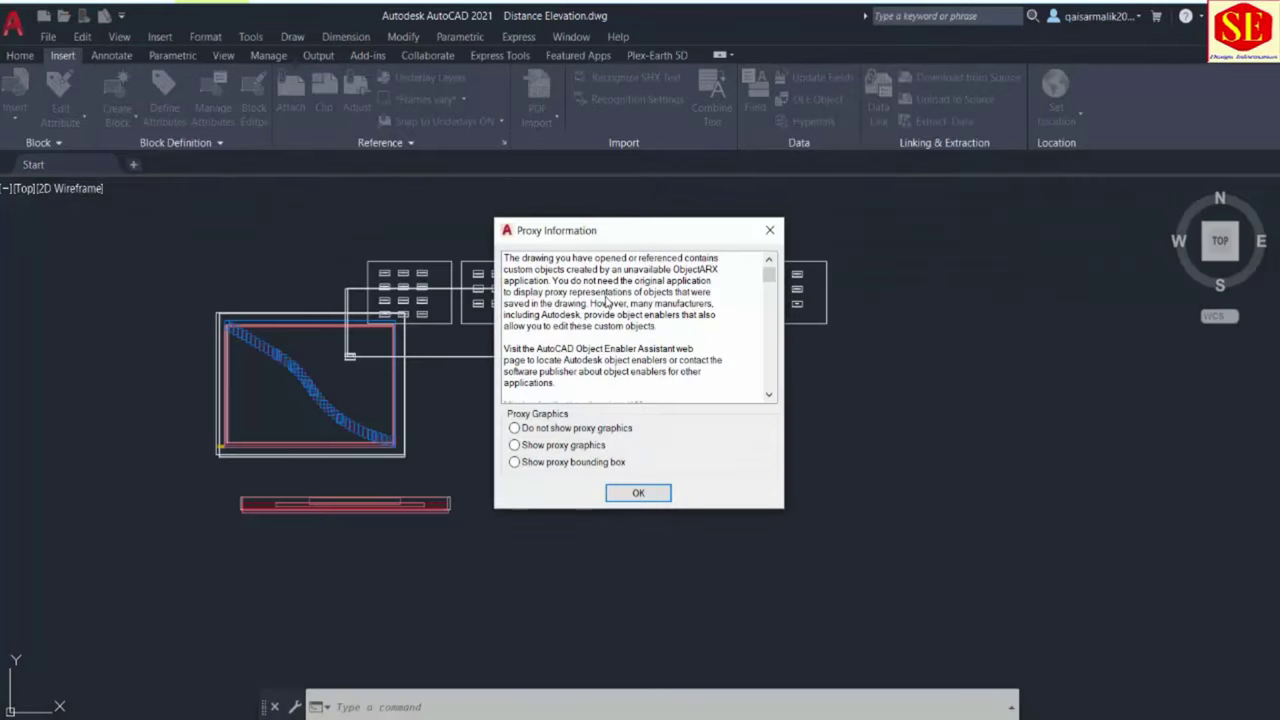
# Choose Show proxy graphics and confirm the Proxy Information dialog.
pyautogui.click(540, 446)
pyautogui.click(636, 491)
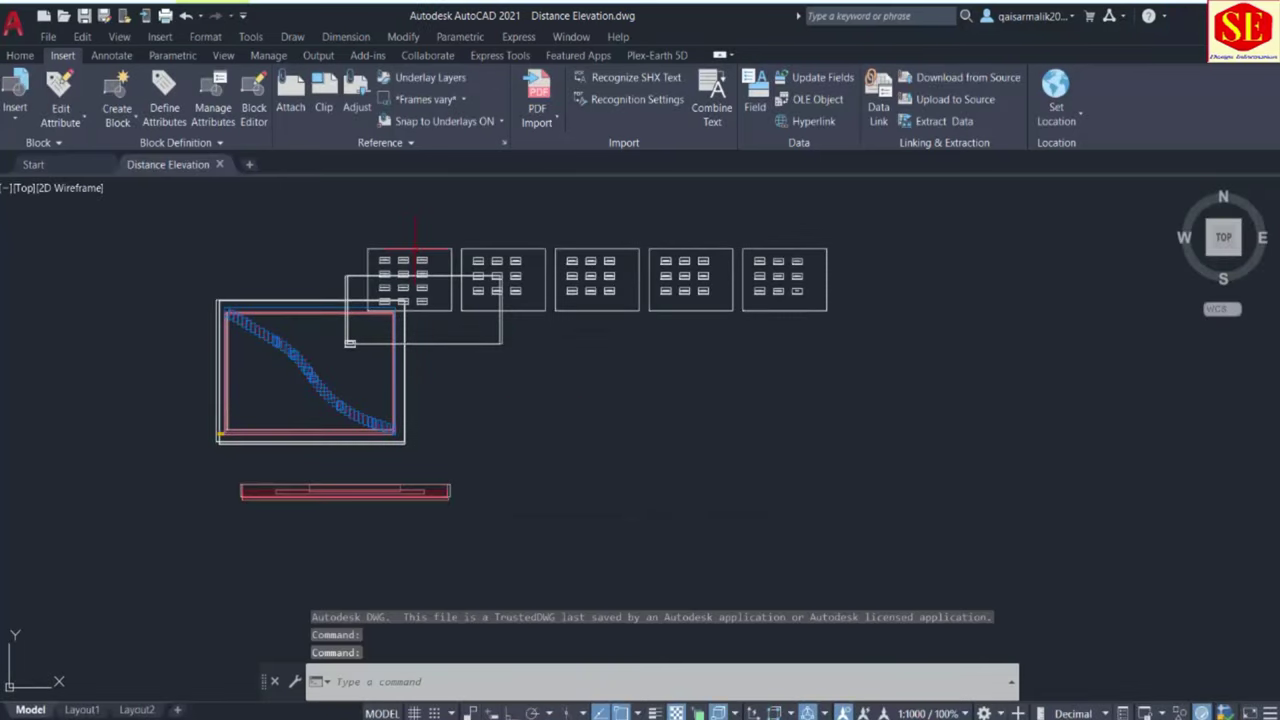
# Zoom the drawing and switch the ribbon to the Home drawing and editing tools.
pyautogui.scroll(2, 415, 250)
pyautogui.scroll(2, 450, 260)
pyautogui.scroll(4, 540, 283)
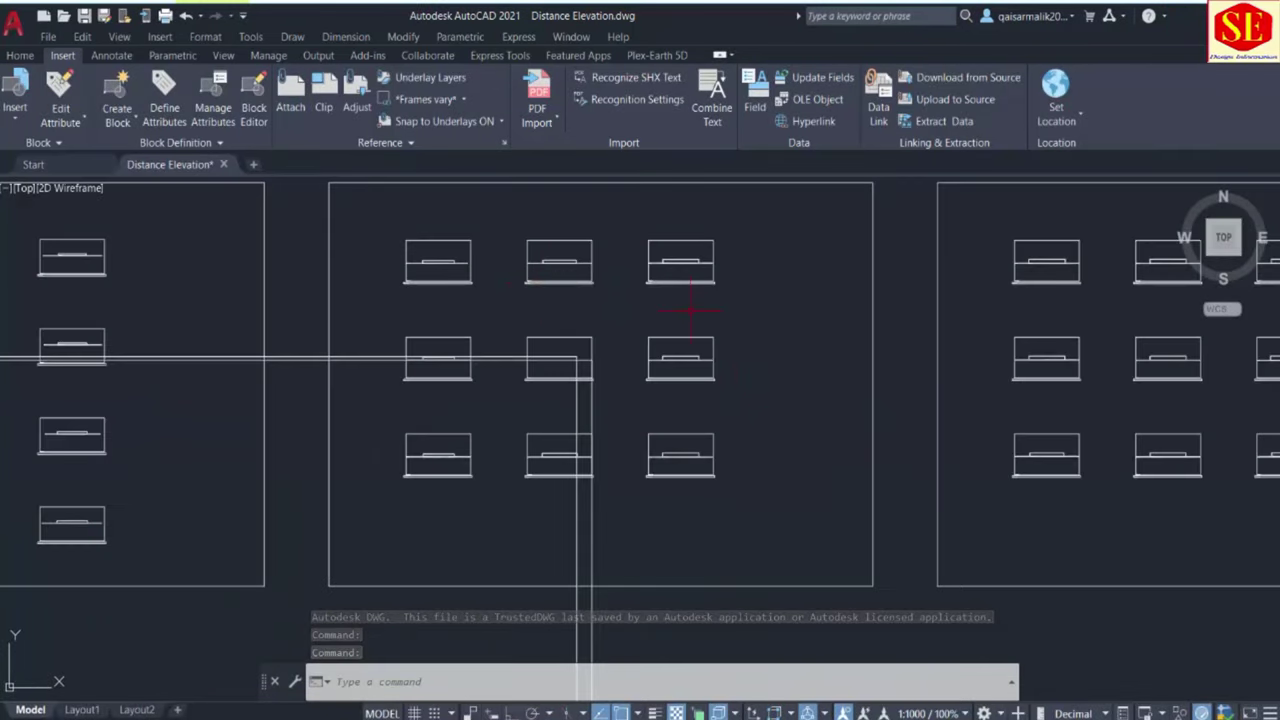
pyautogui.click(30, 55)
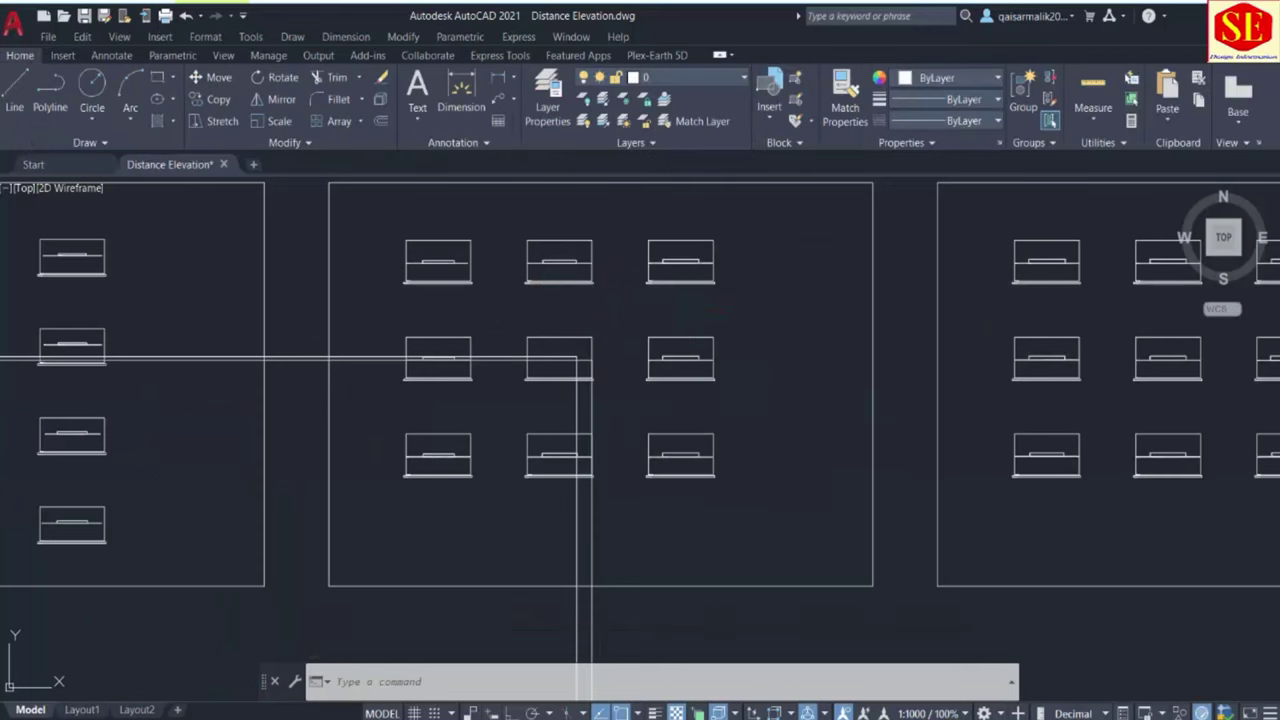
pyautogui.scroll(-6, 584, 358)
pyautogui.scroll(5, 563, 503)
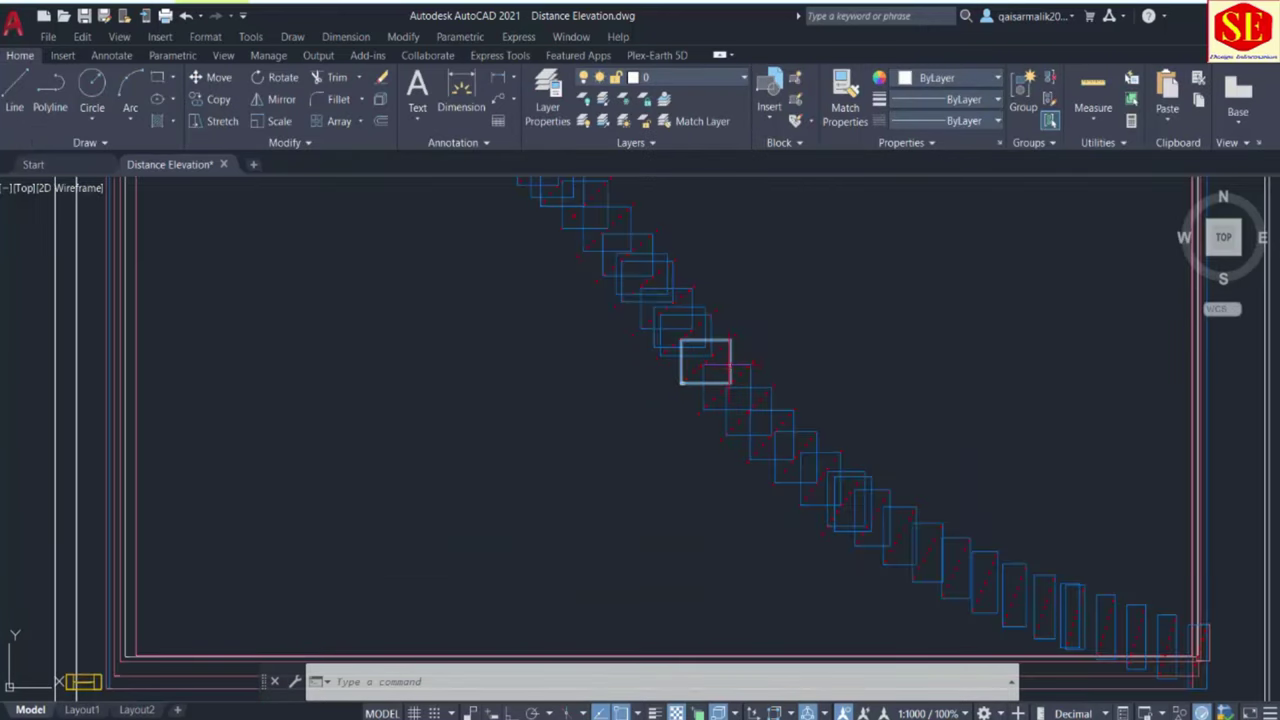
pyautogui.scroll(-1, 480, 528)
pyautogui.scroll(-1, 563, 388)
# Pan and zoom across the section frames above the stairs.
pyautogui.moveTo(560, 388); pyautogui.dragTo(360, 608, button='middle')
pyautogui.scroll(3, 471, 309)
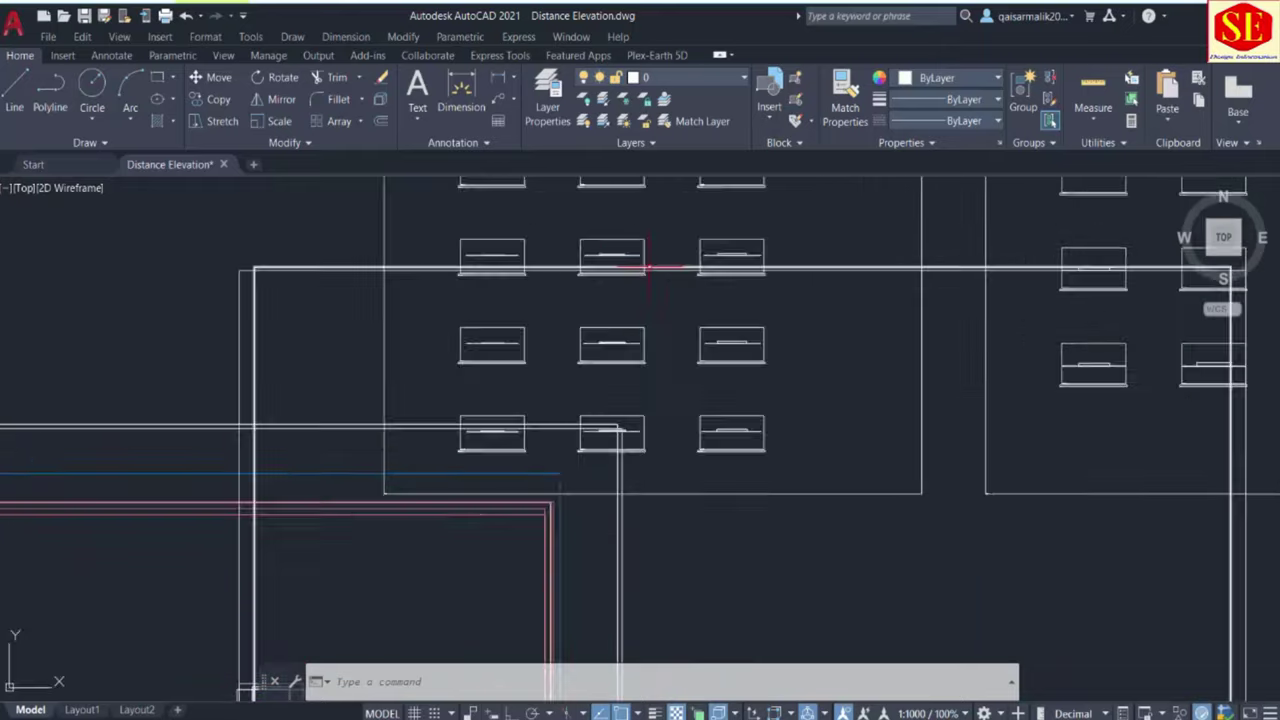
pyautogui.scroll(-3, 520, 303)
pyautogui.moveTo(786, 306); pyautogui.dragTo(536, 332, button='middle')
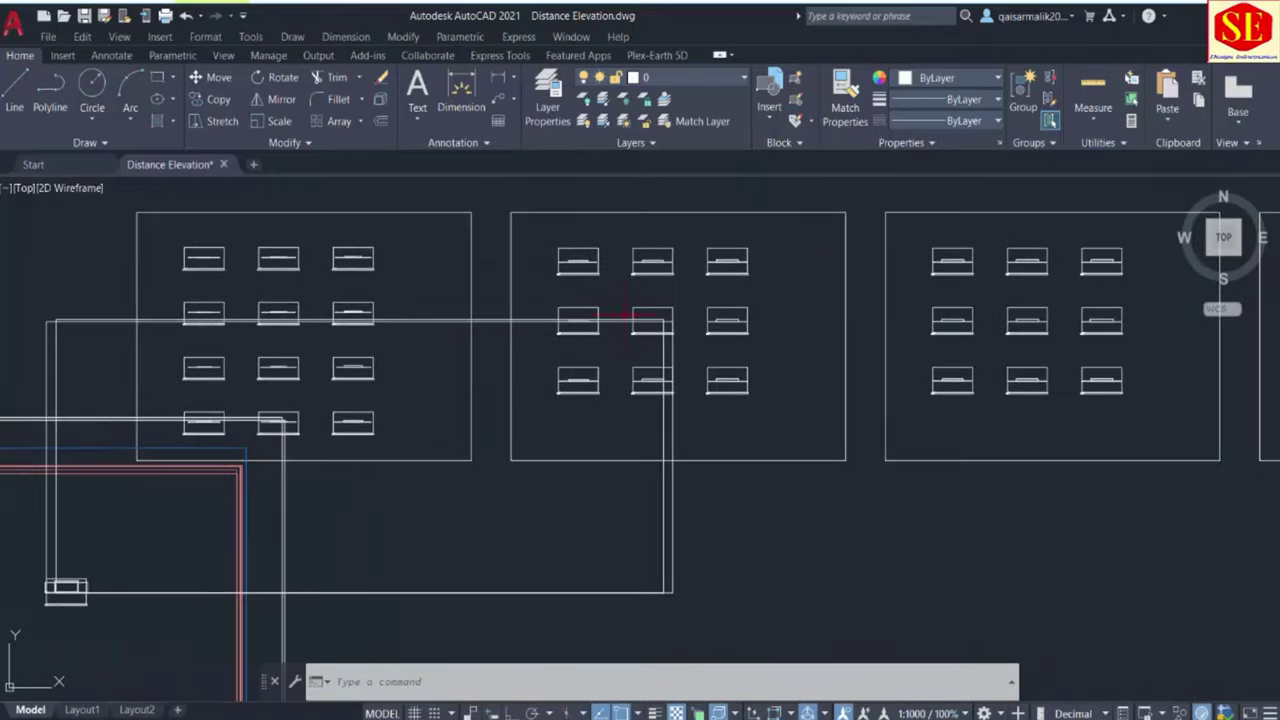
pyautogui.scroll(-2, 842, 289)
pyautogui.moveTo(1176, 360)
pyautogui.mouseDown(button='middle')
pyautogui.moveTo(1010, 308)
pyautogui.moveTo(760, 363)
pyautogui.mouseUp(button='middle')
pyautogui.scroll(-3, 760, 363)
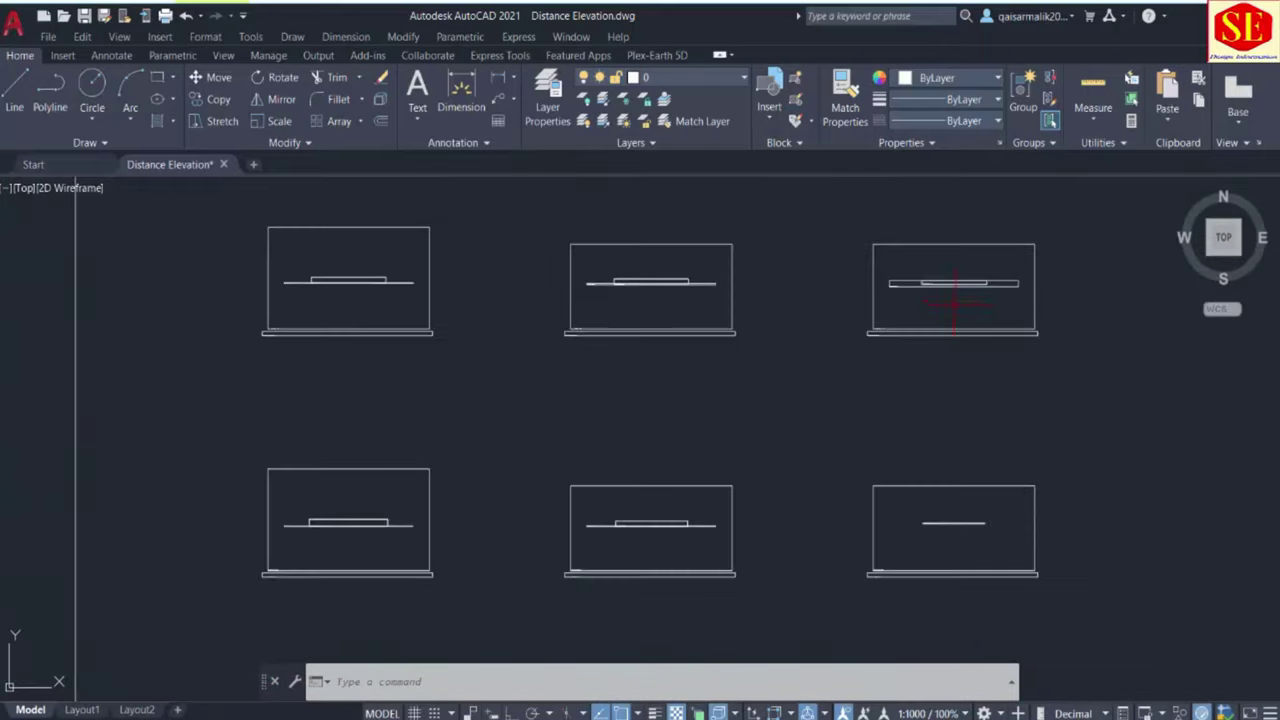
pyautogui.scroll(2, 935, 291)
pyautogui.moveTo(943, 286)
pyautogui.mouseDown(button='middle')
pyautogui.moveTo(810, 298)
pyautogui.moveTo(1110, 245)
pyautogui.mouseUp(button='middle')
# Zoom and pan back to inspect the stair plan's lower-left corner.
pyautogui.scroll(2, 484, 400)
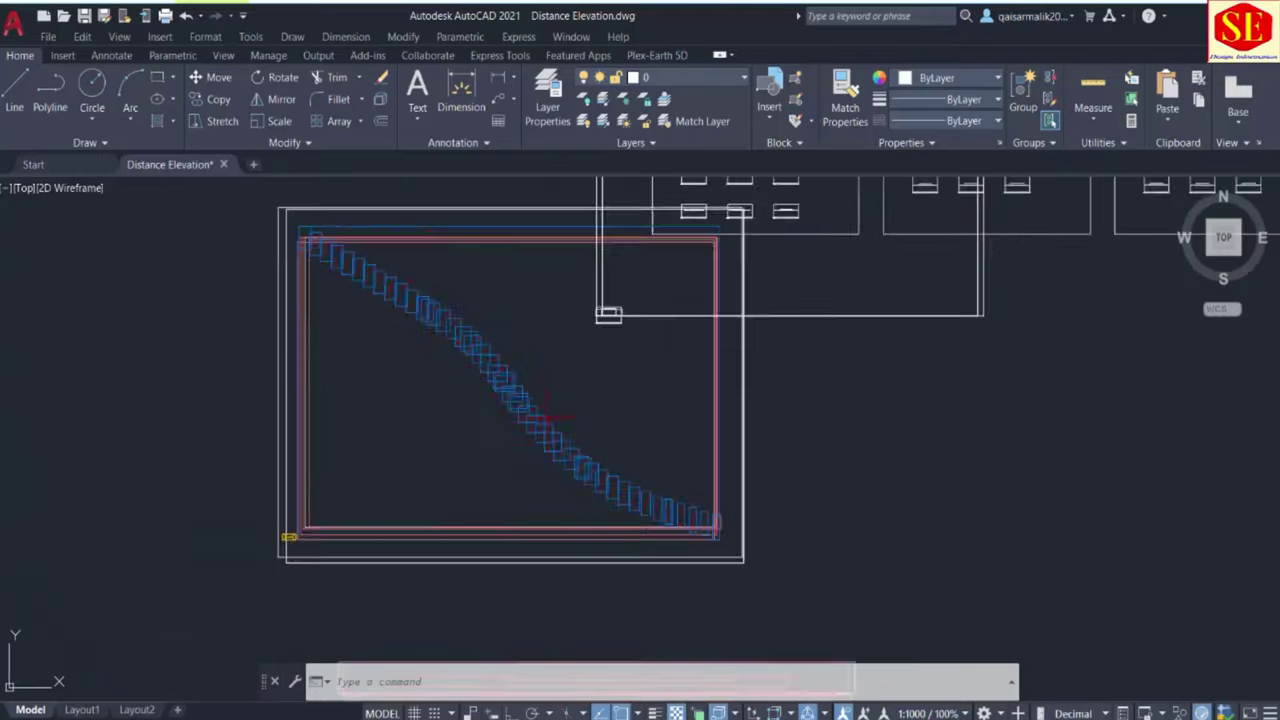
pyautogui.scroll(4, 514, 363)
pyautogui.scroll(-10, 541, 519)
pyautogui.scroll(4, 541, 519)
pyautogui.scroll(3, 500, 520)
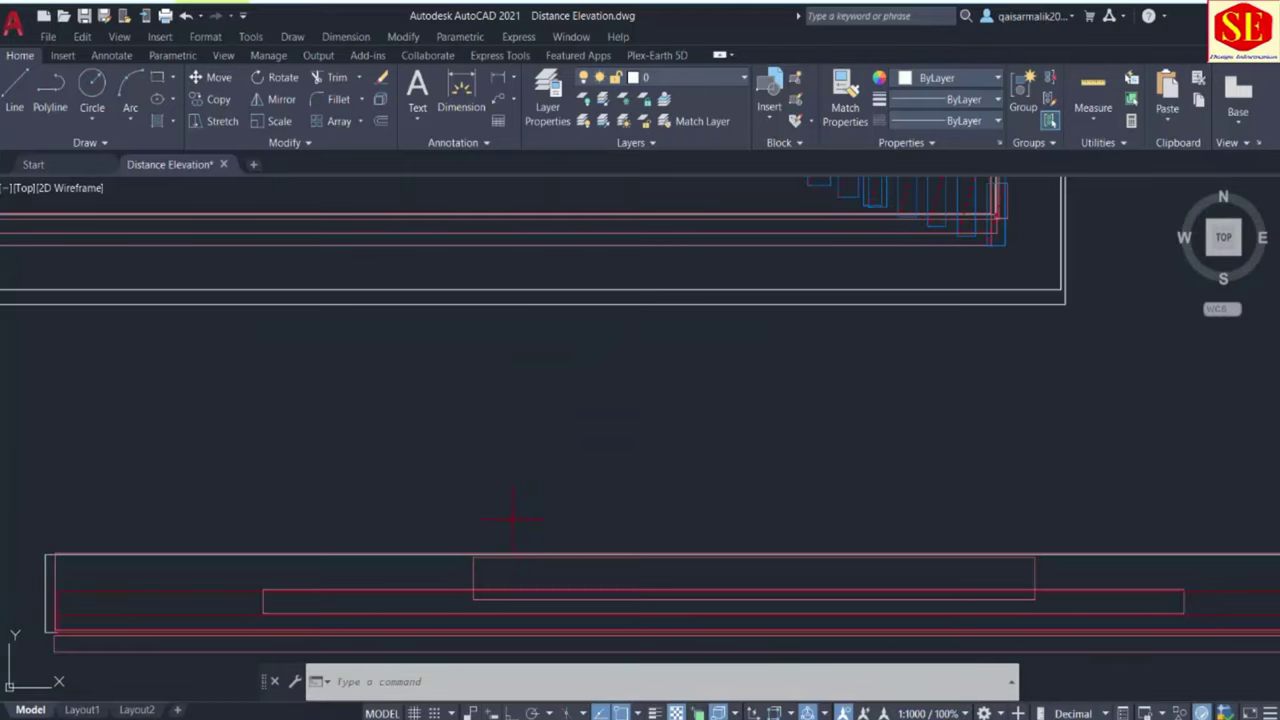
pyautogui.scroll(3, 500, 520)
pyautogui.moveTo(353, 288); pyautogui.dragTo(410, 447, button='middle')
pyautogui.scroll(3, 425, 445)
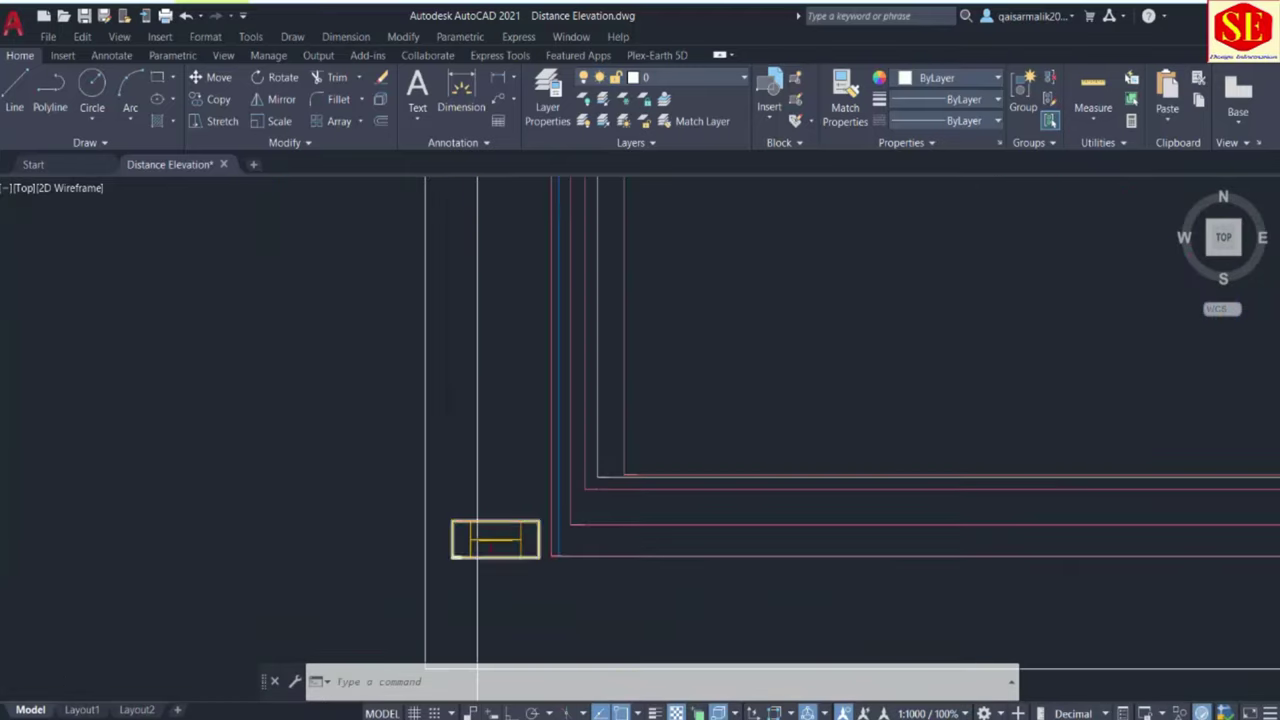
pyautogui.scroll(-6, 500, 480)
pyautogui.scroll(5, 700, 327)
pyautogui.scroll(-2, 760, 360)
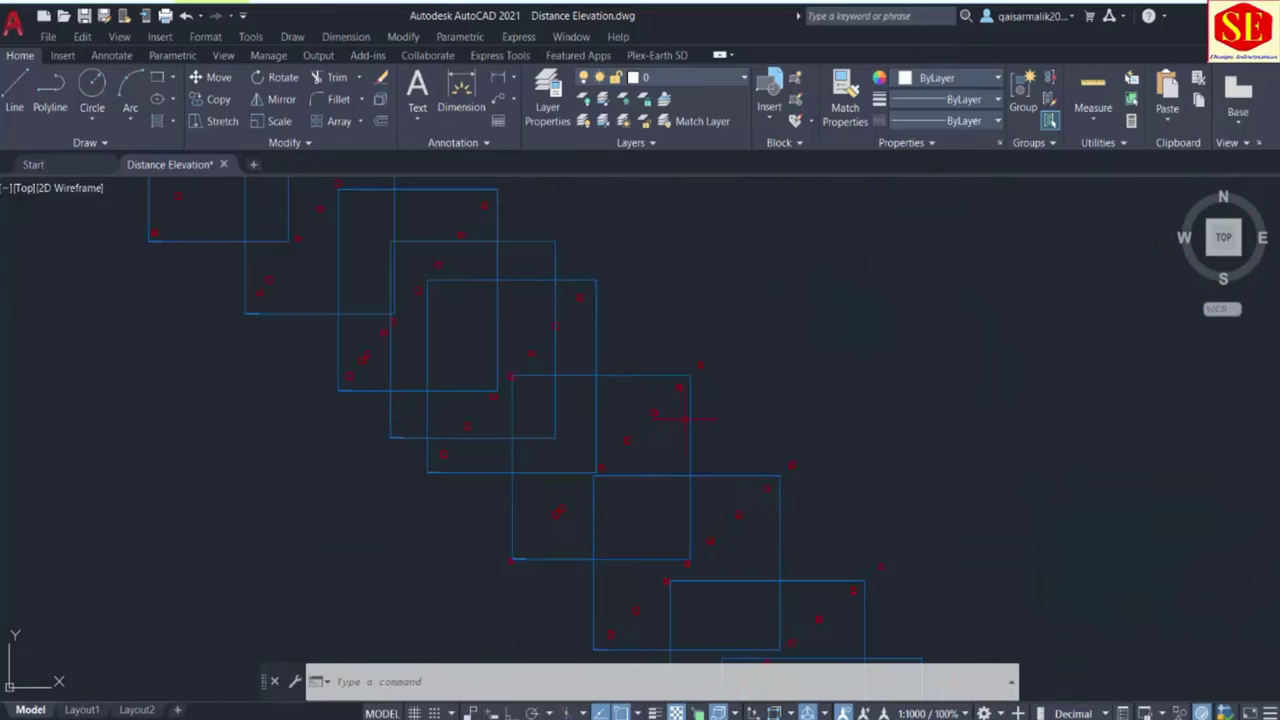
pyautogui.scroll(-8, 640, 400)
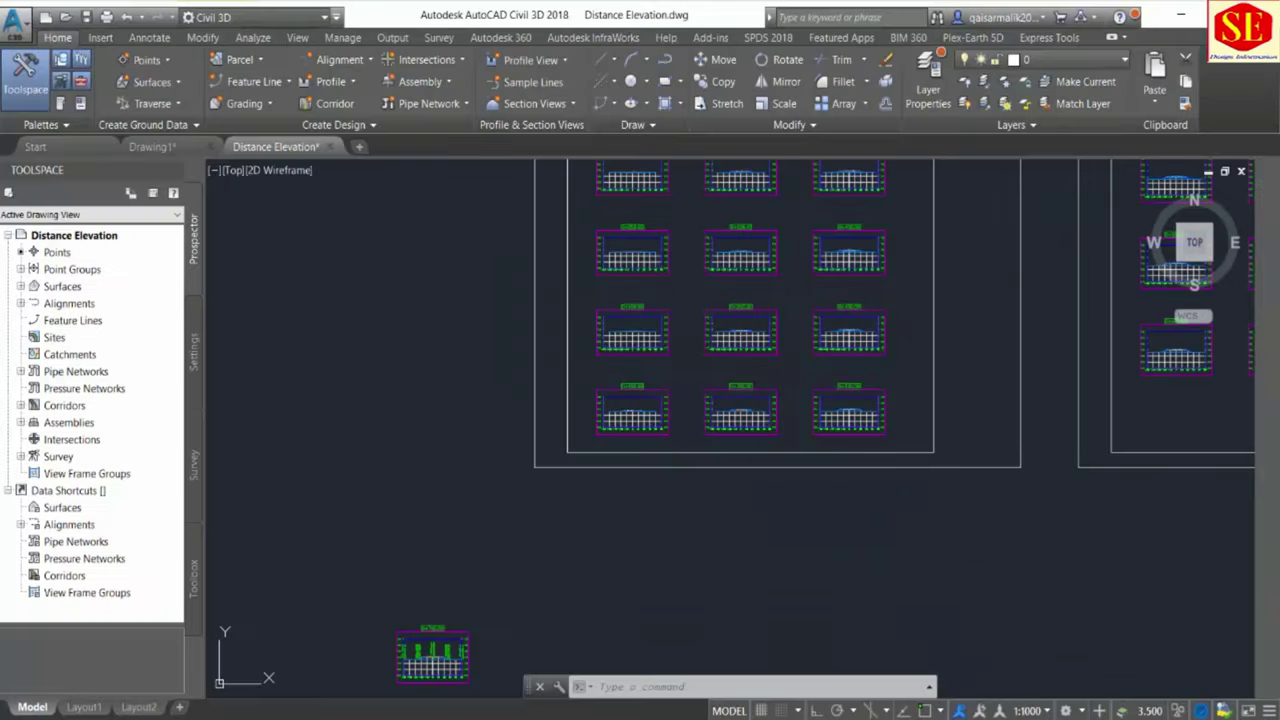
# Zoom out and pan left until the corridor, profile view and five section groups show.
pyautogui.scroll(-1, 688, 425)
pyautogui.scroll(-3, 711, 449)
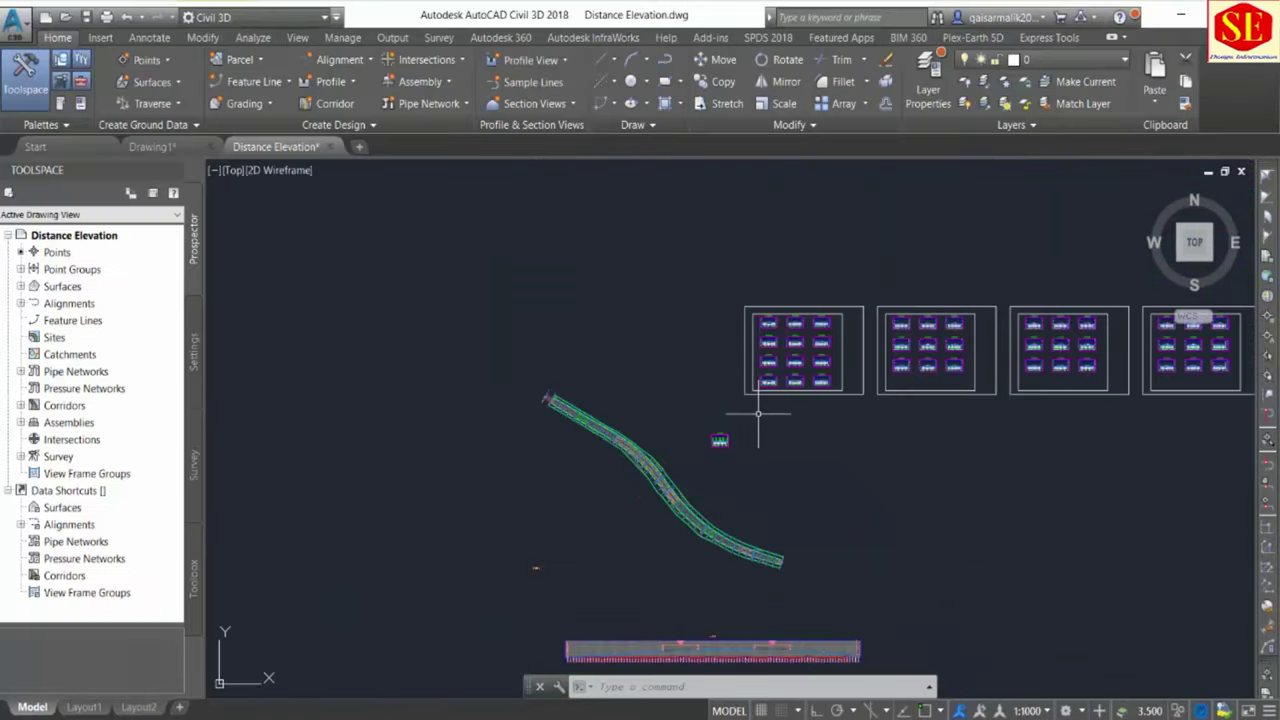
pyautogui.moveTo(814, 520); pyautogui.dragTo(591, 498, button='middle')
pyautogui.scroll(-2, 588, 490)
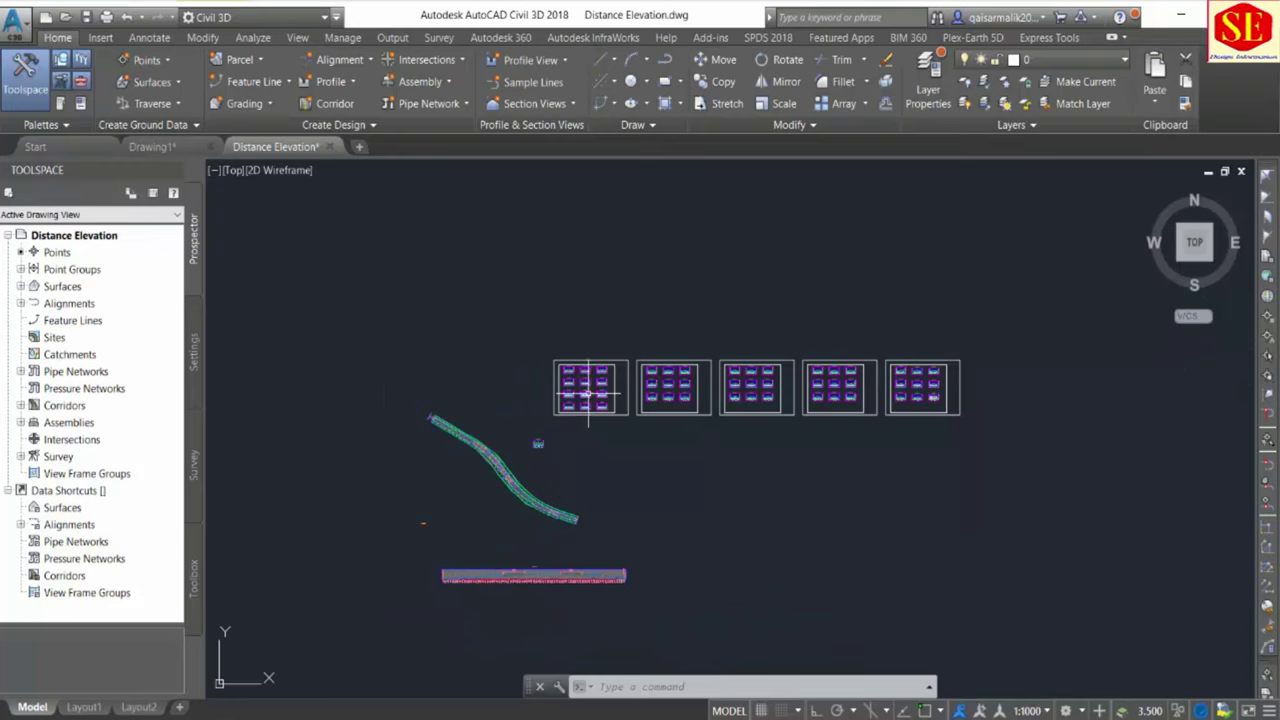
# Start Export Civil 3D Drawing to DWG with file name prefix ACAD- and browse for a destination.
pyautogui.click(393, 38)
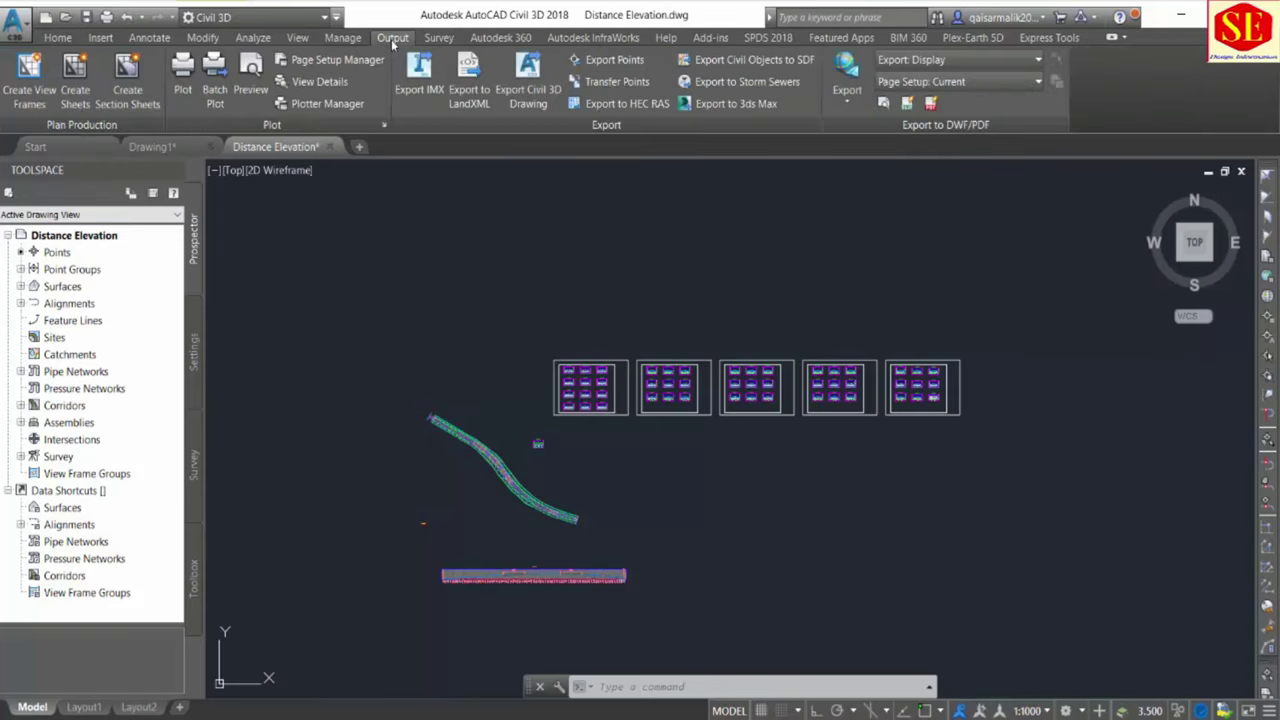
pyautogui.click(531, 78)
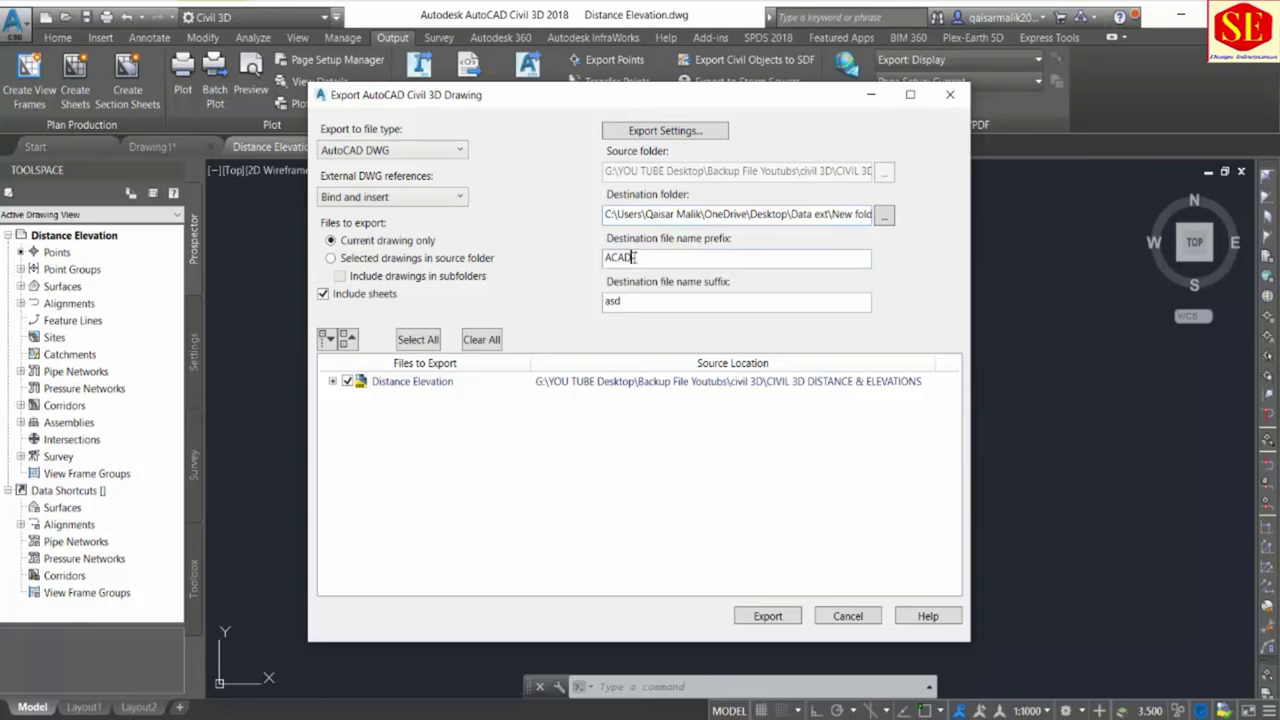
pyautogui.write('-')
pyautogui.click(884, 216)
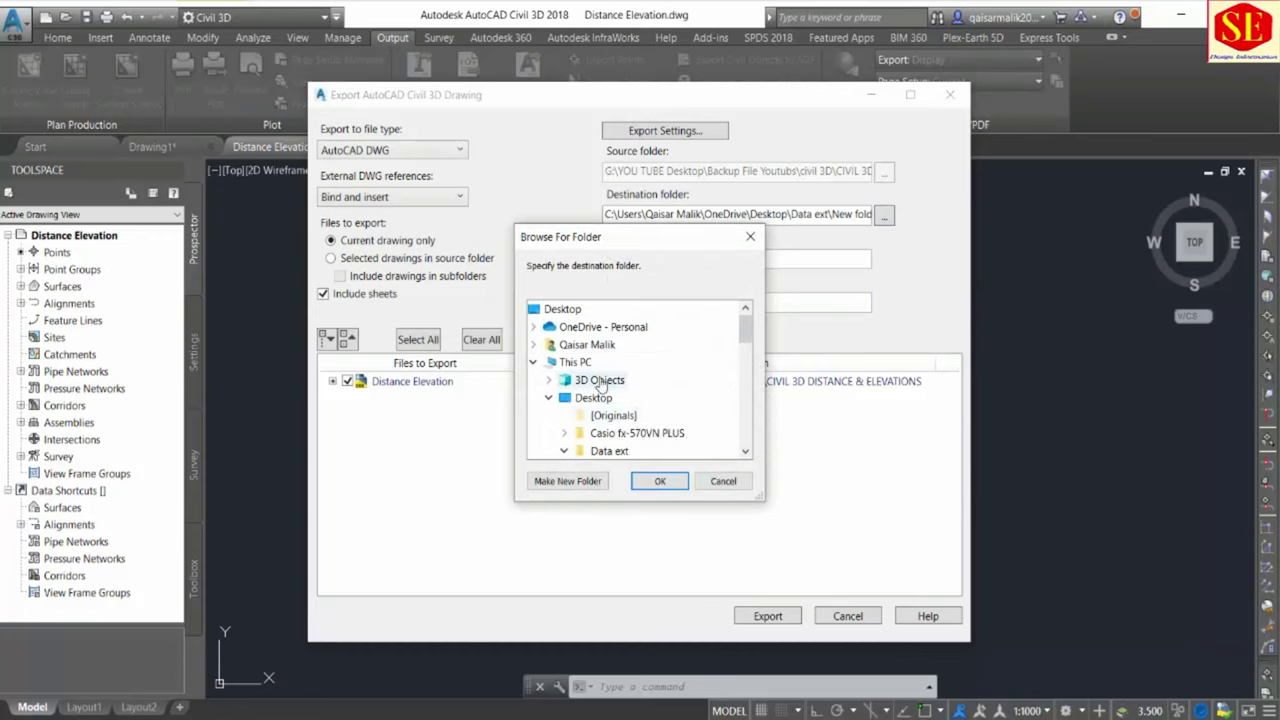
# Create a Desktop folder named 'Civil Projcet' and set it as the export destination.
pyautogui.click(579, 404)
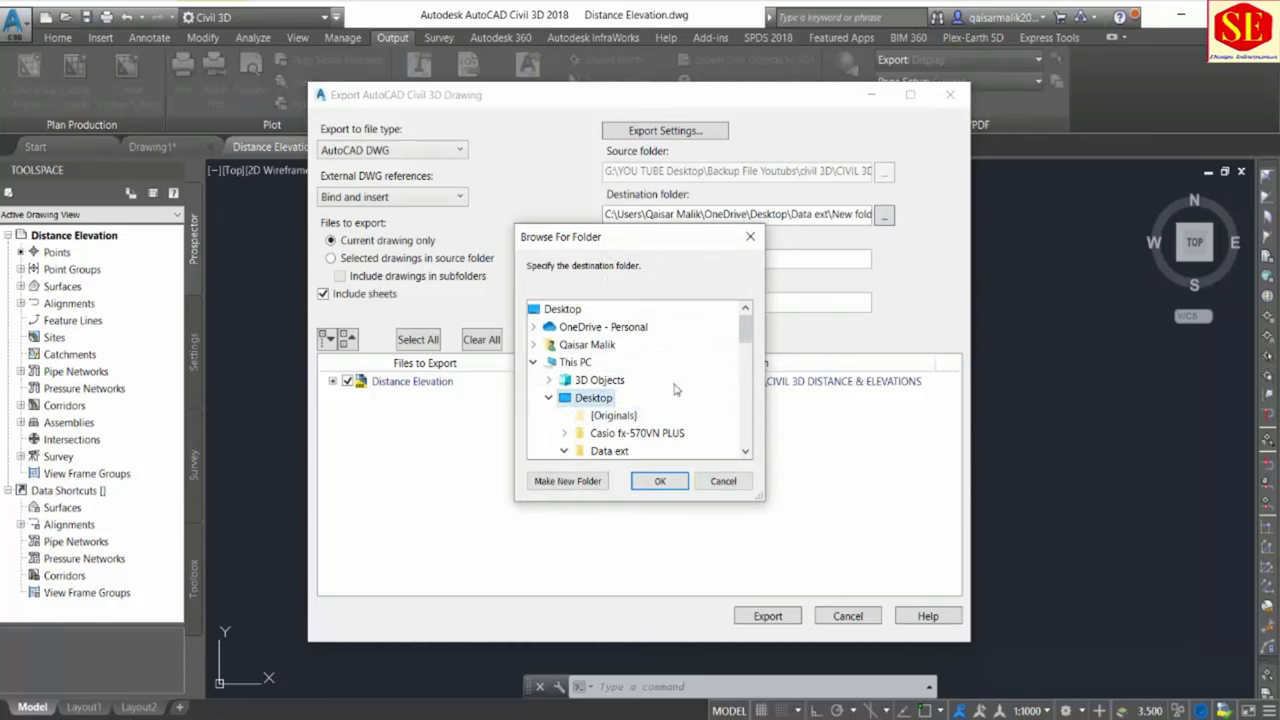
pyautogui.scroll(-1, 676, 390)
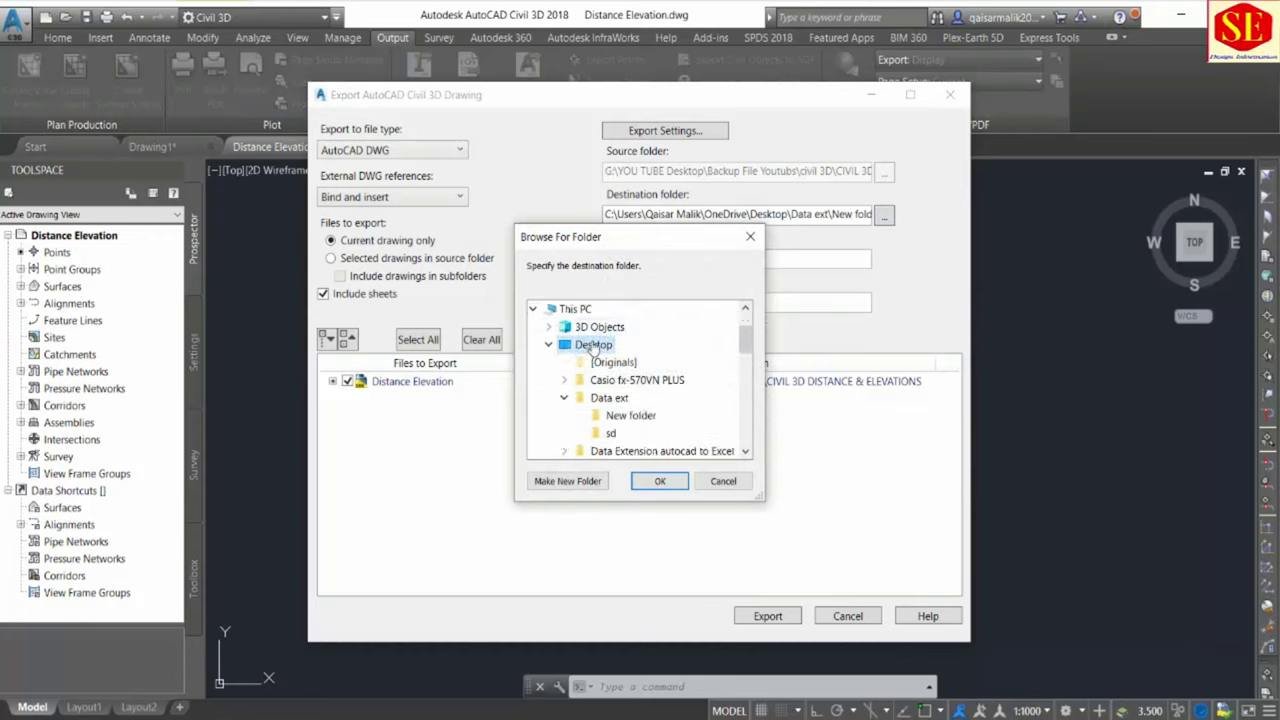
pyautogui.click(567, 481)
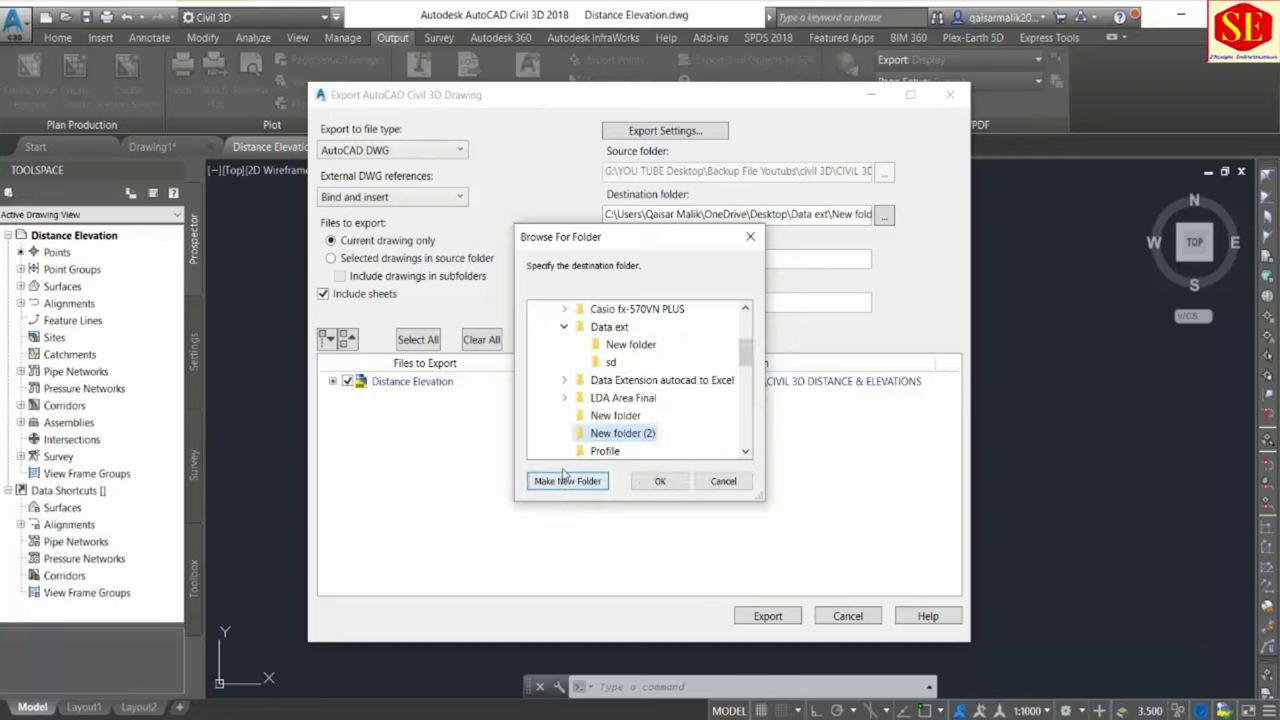
pyautogui.rightClick(591, 433)
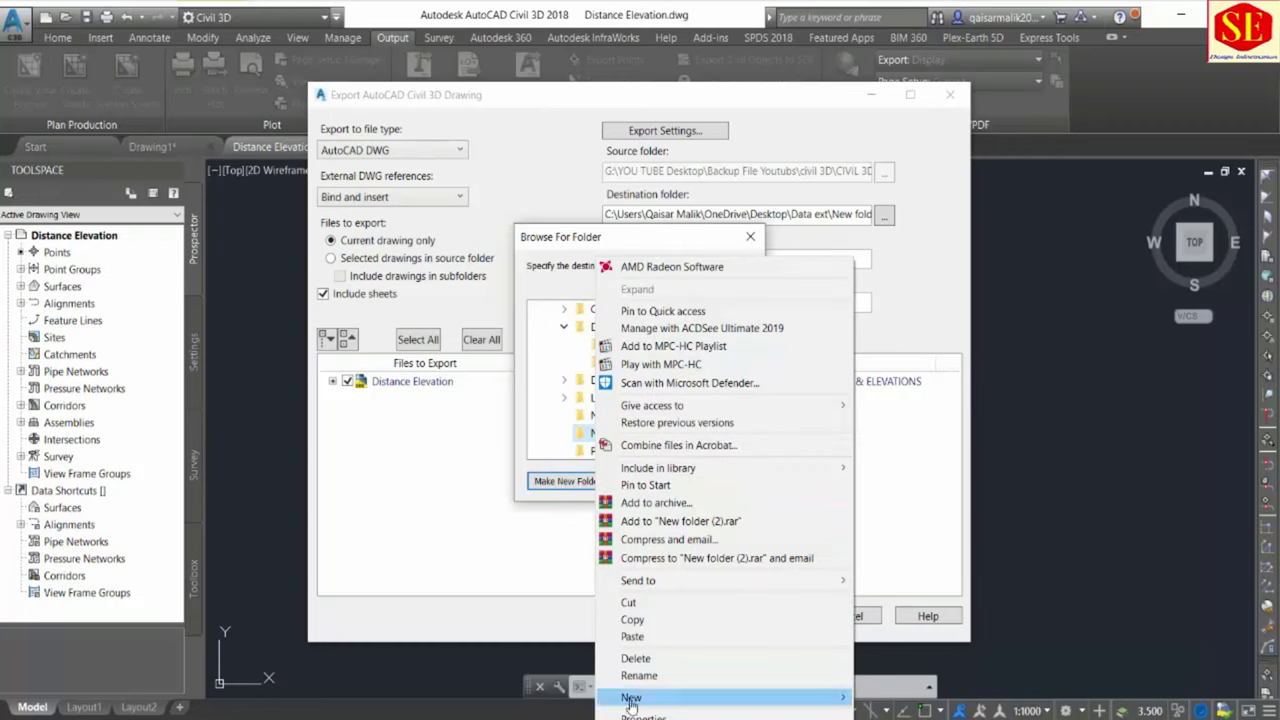
pyautogui.click(643, 680)
pyautogui.write('C')
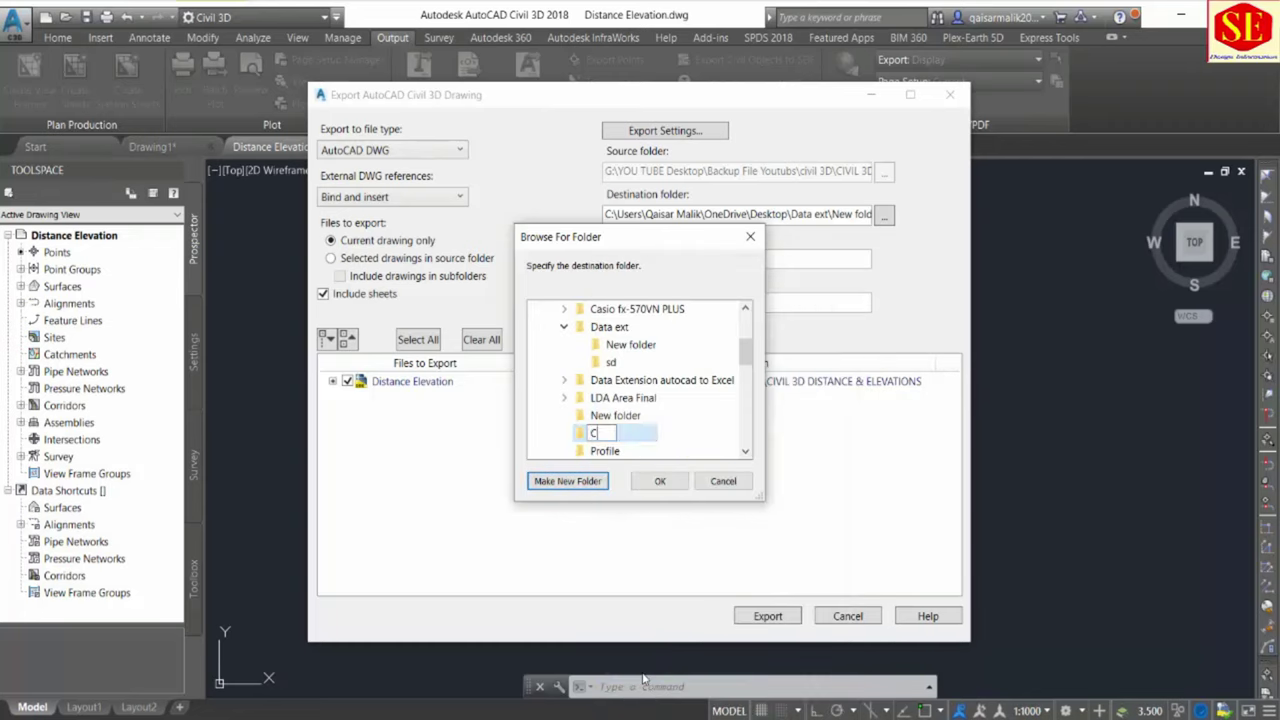
pyautogui.write('ivil ')
pyautogui.write('Proj')
pyautogui.write('cet')
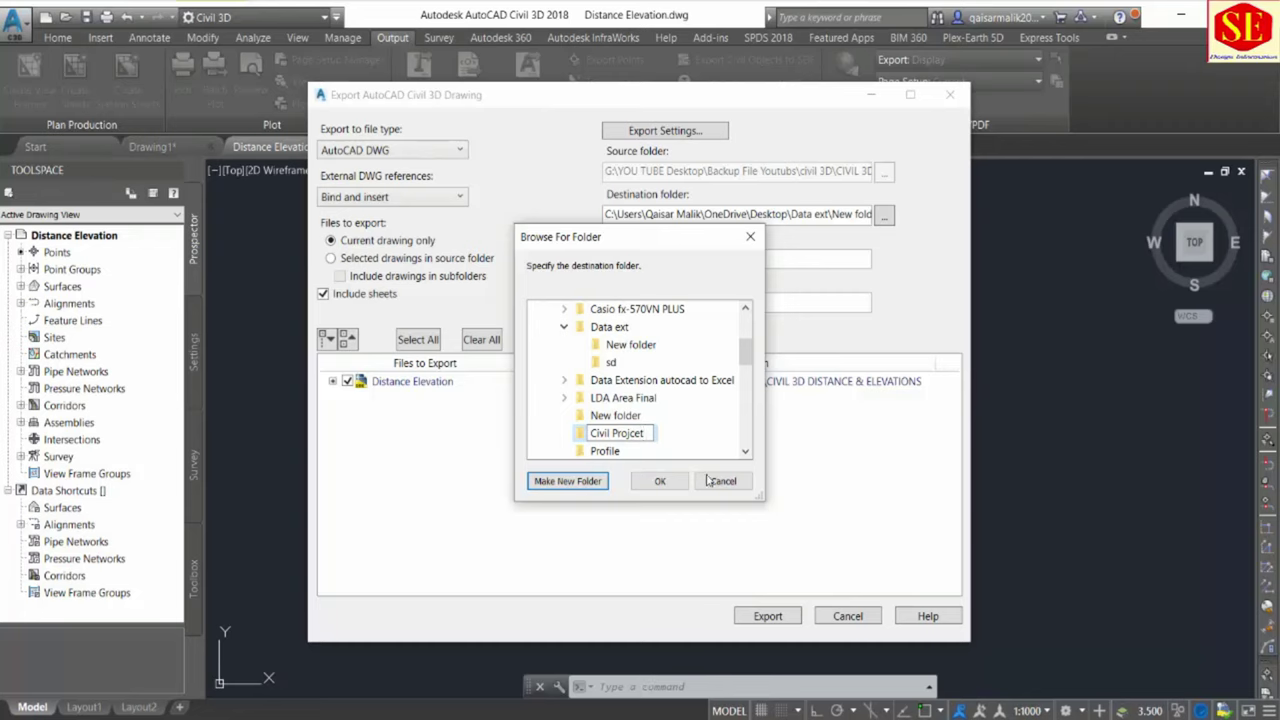
pyautogui.press('Escape')
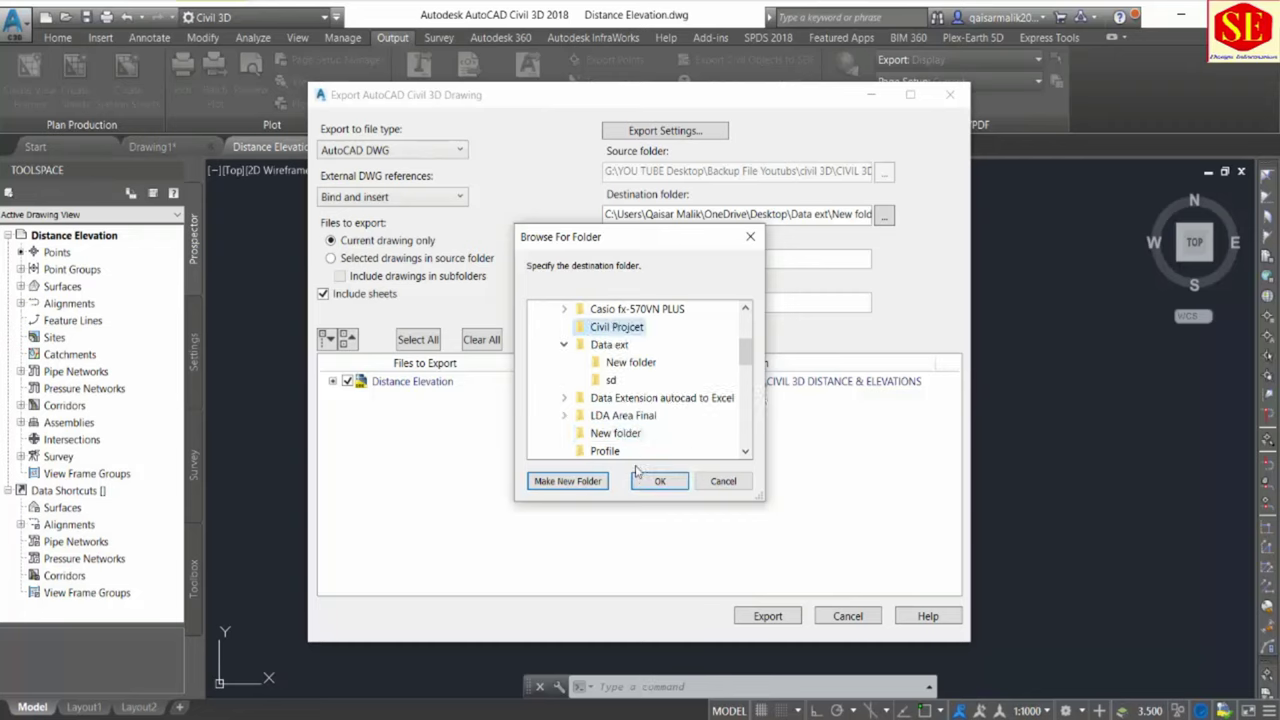
pyautogui.click(658, 480)
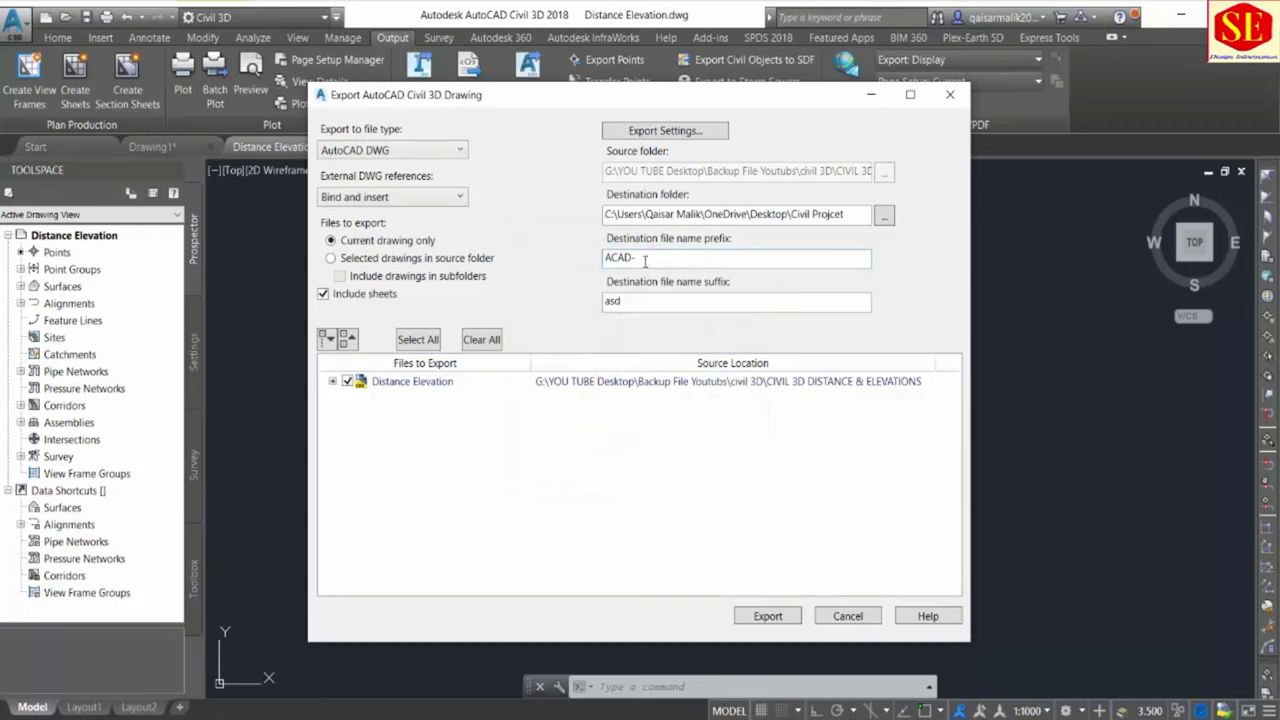
# Replace the ACAD- prefix with 'Project Civil 3d' and view the export file types.
pyautogui.moveTo(645, 257); pyautogui.dragTo(500, 268)
pyautogui.write('Project Civil 3d')
pyautogui.click(348, 150)
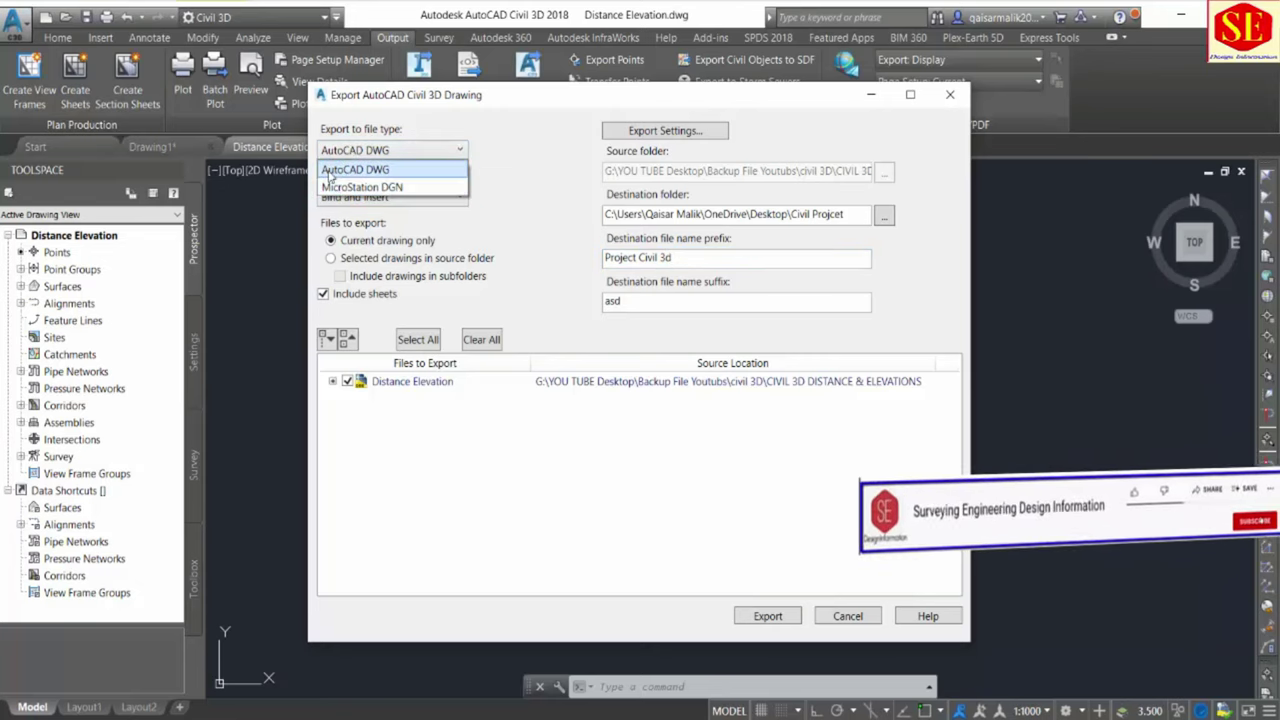
pyautogui.click(341, 172)
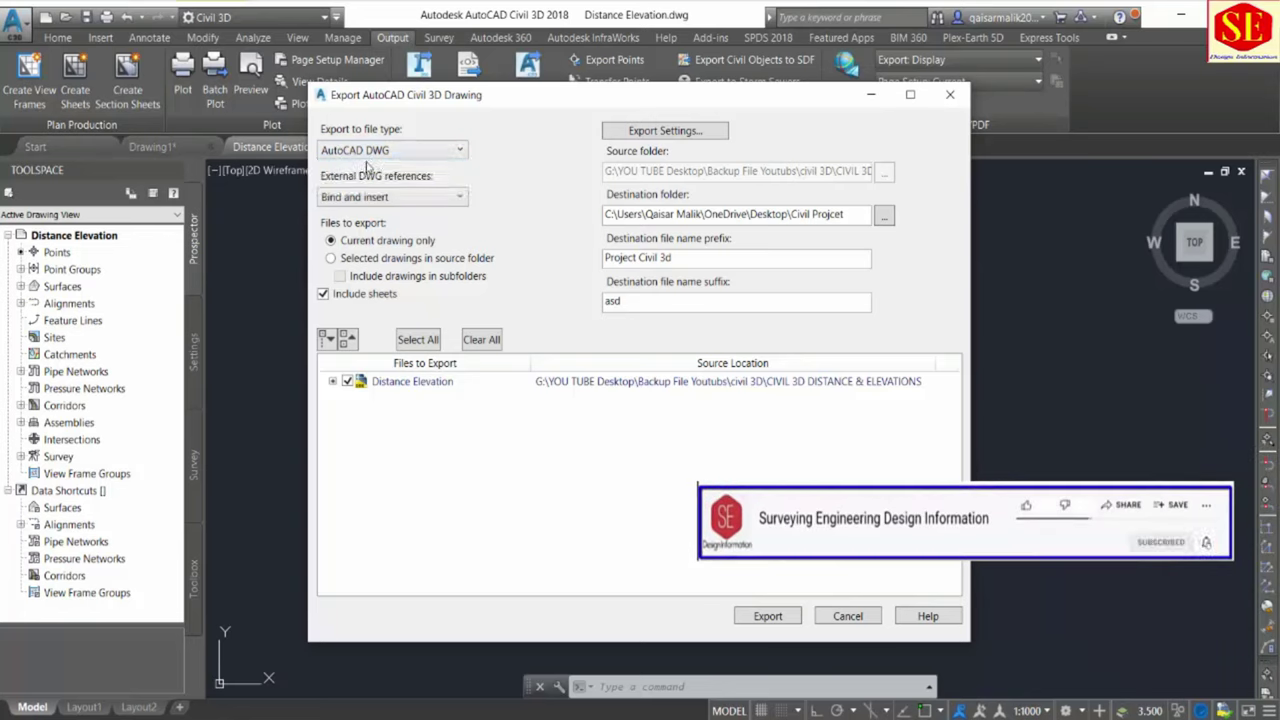
pyautogui.click(385, 198)
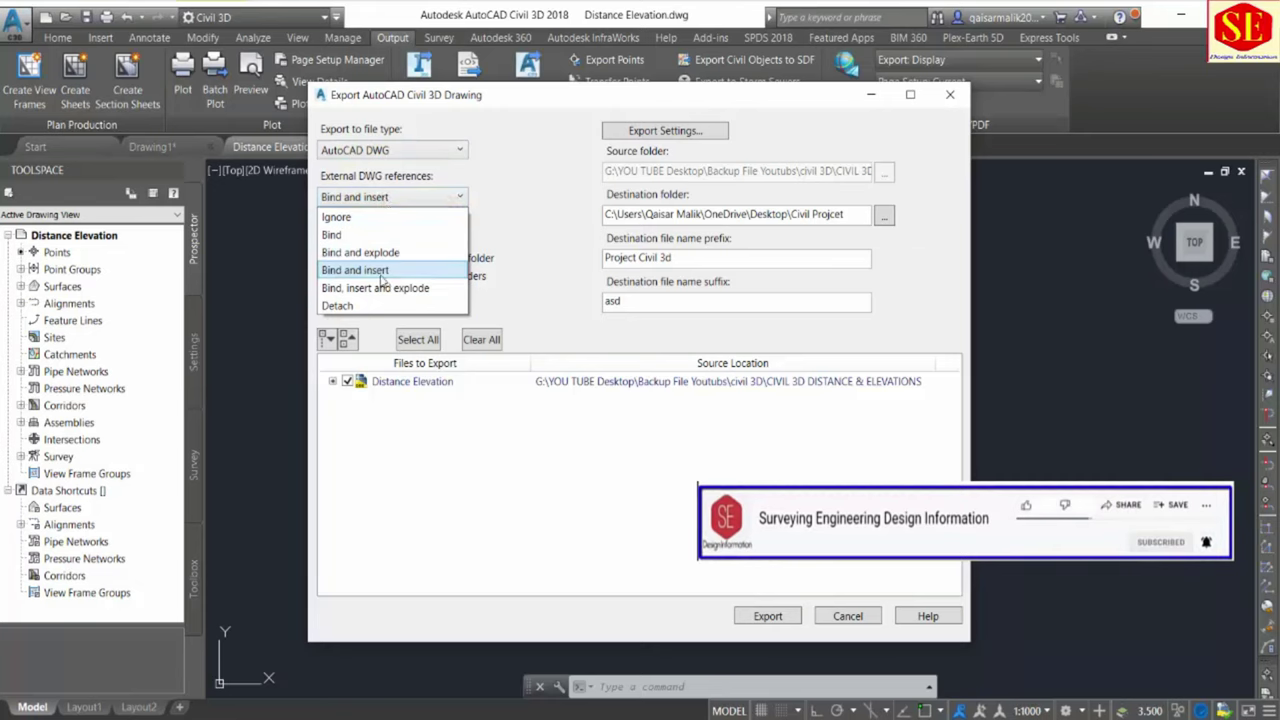
pyautogui.click(383, 272)
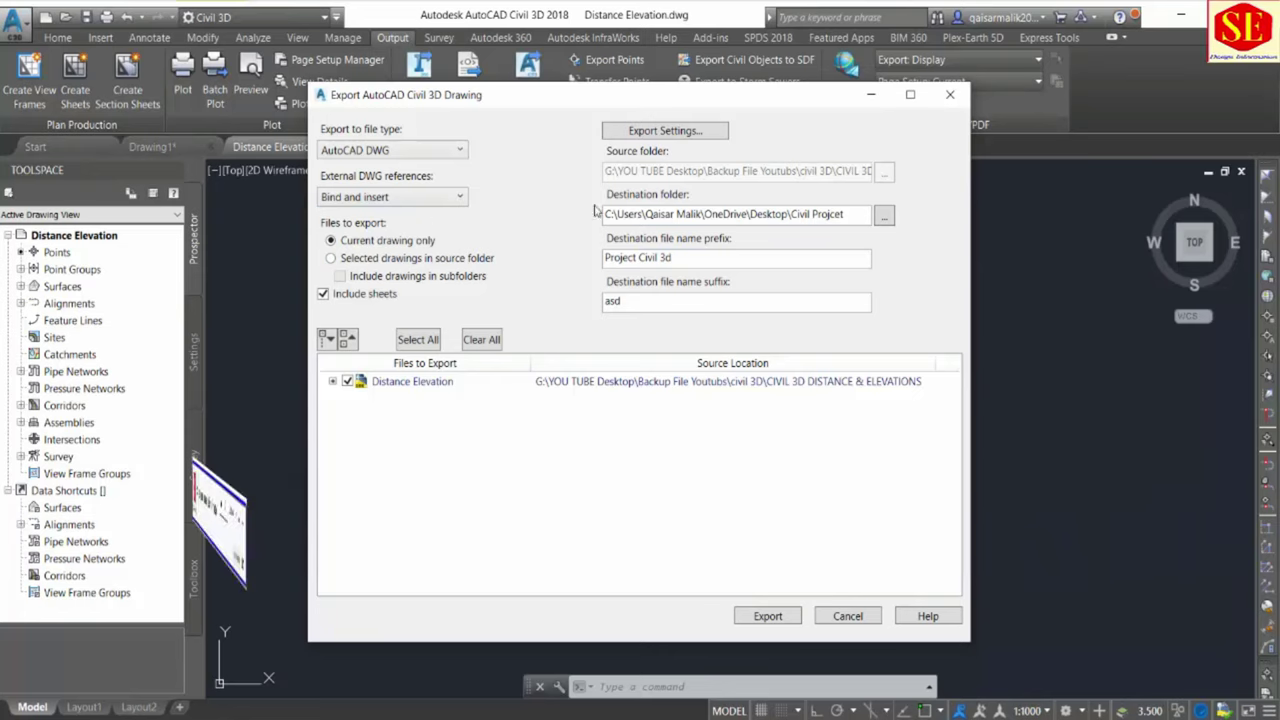
# Expand Distance Elevation and uncheck Layout2 and Layout1 so only the Model exports.
pyautogui.click(332, 381)
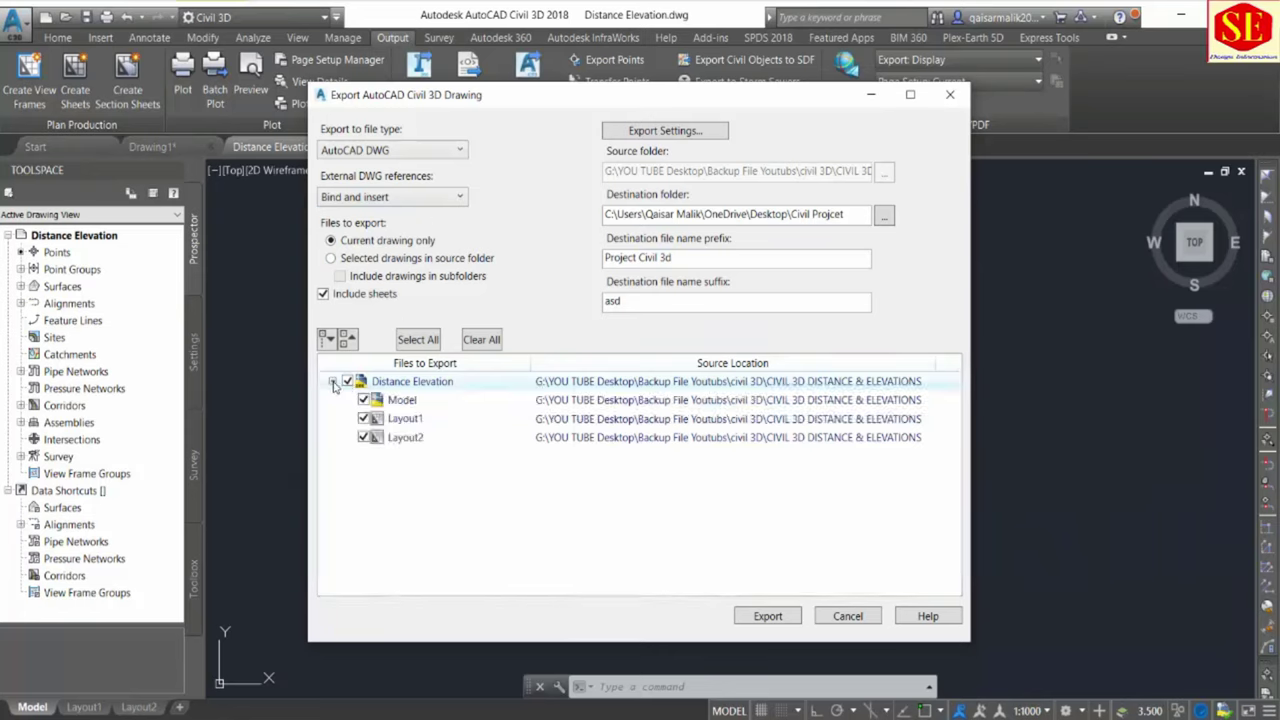
pyautogui.click(362, 437)
pyautogui.click(362, 418)
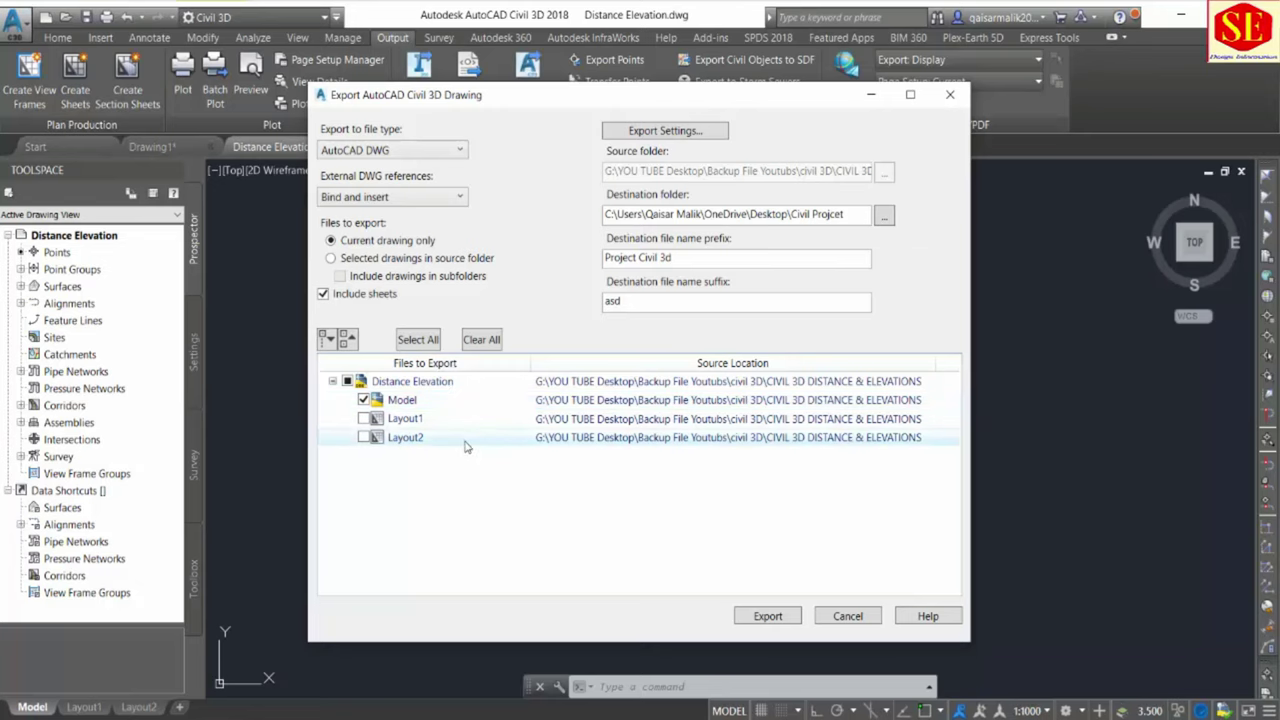
# Run the export, acknowledge the 1 of 1 files exported, and close the export dialog.
pyautogui.click(768, 616)
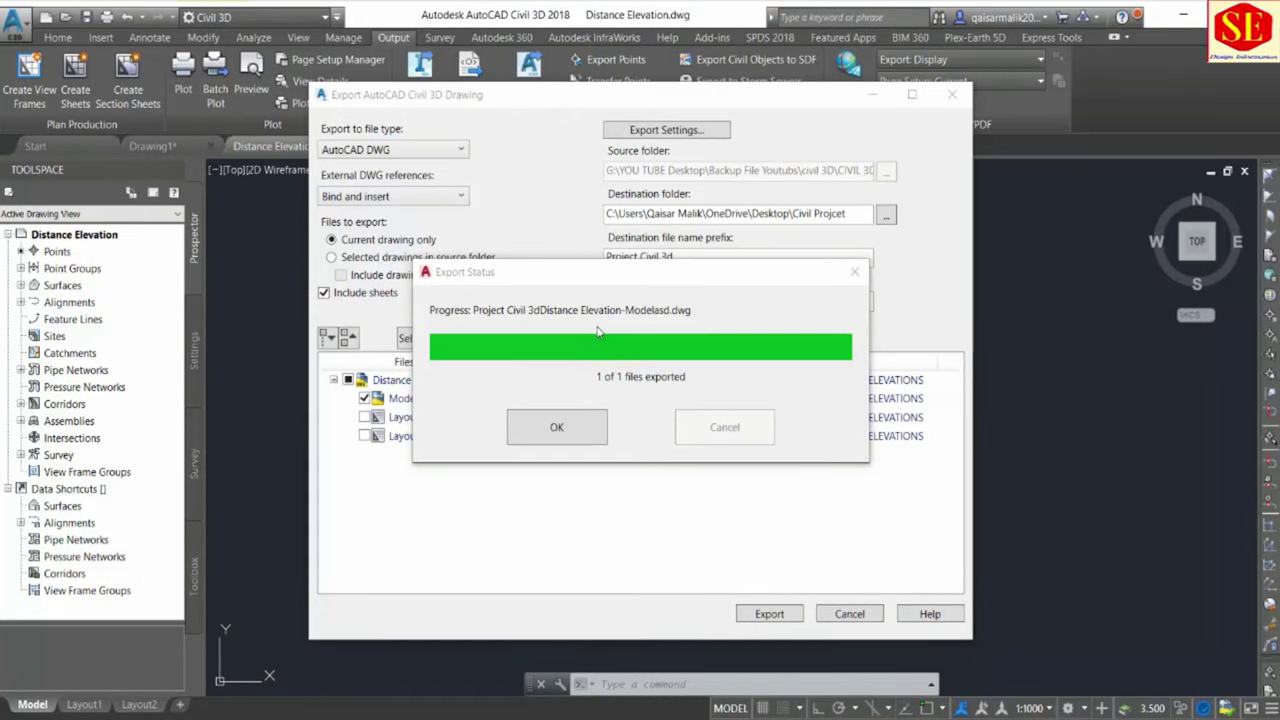
pyautogui.click(563, 428)
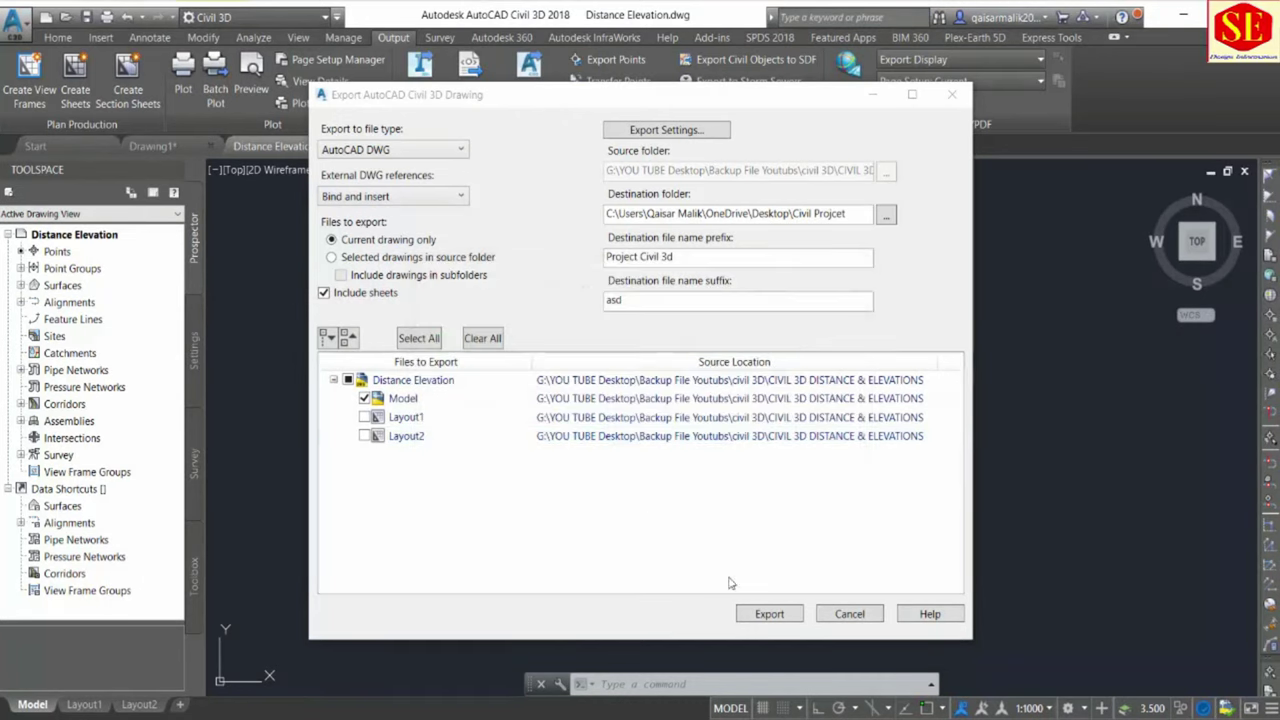
pyautogui.click(848, 614)
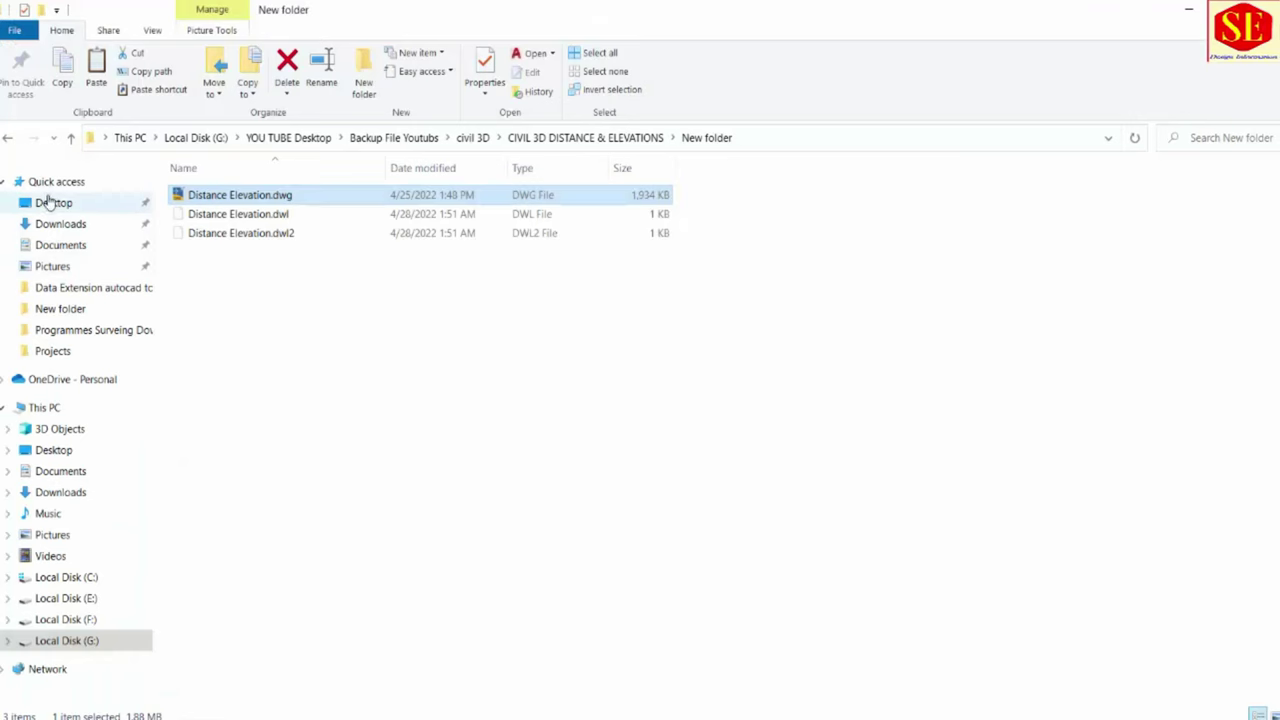
# Go to Desktop > Civil Projcet and select the exported 893 KB DWG file.
pyautogui.click(48, 201)
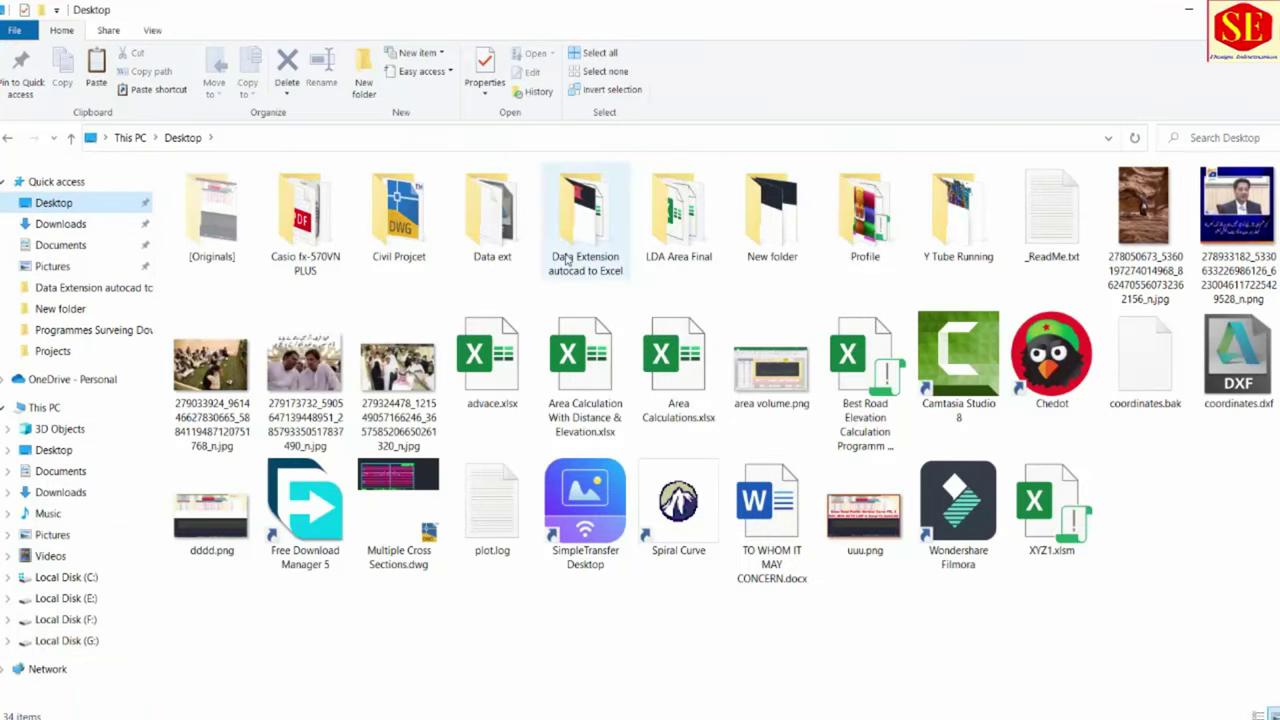
pyautogui.doubleClick(376, 250)
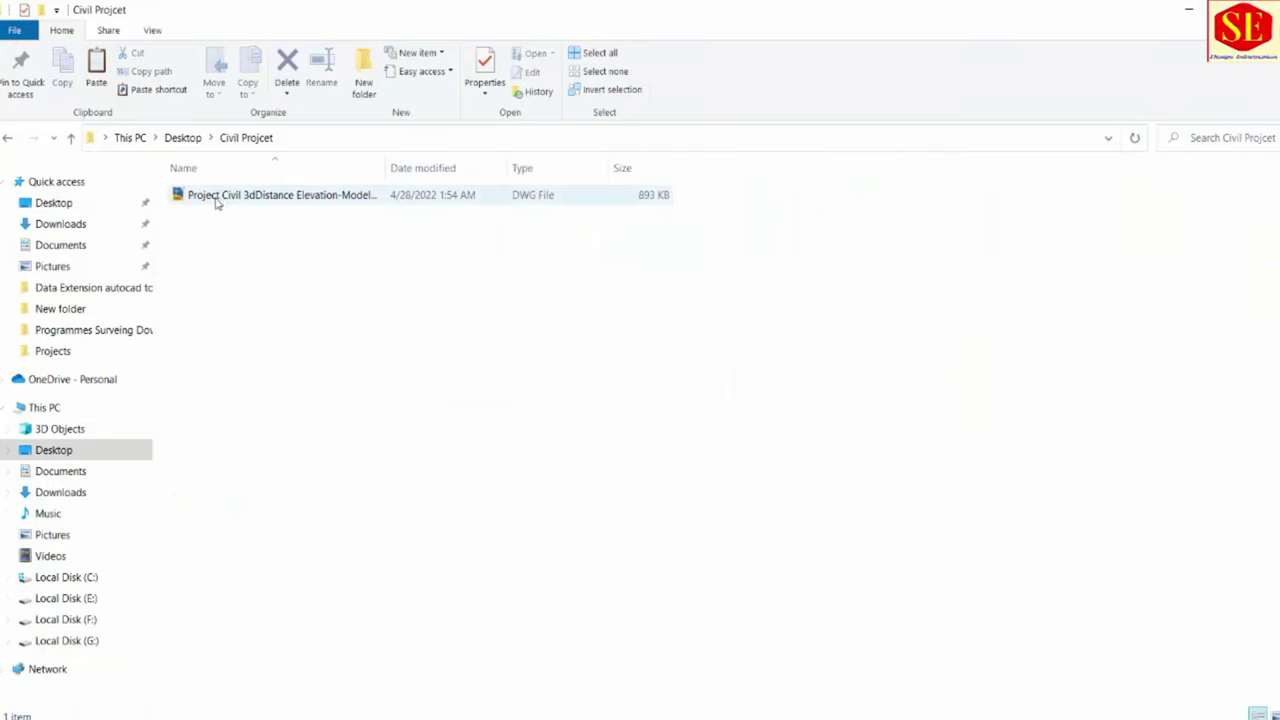
pyautogui.click(258, 199)
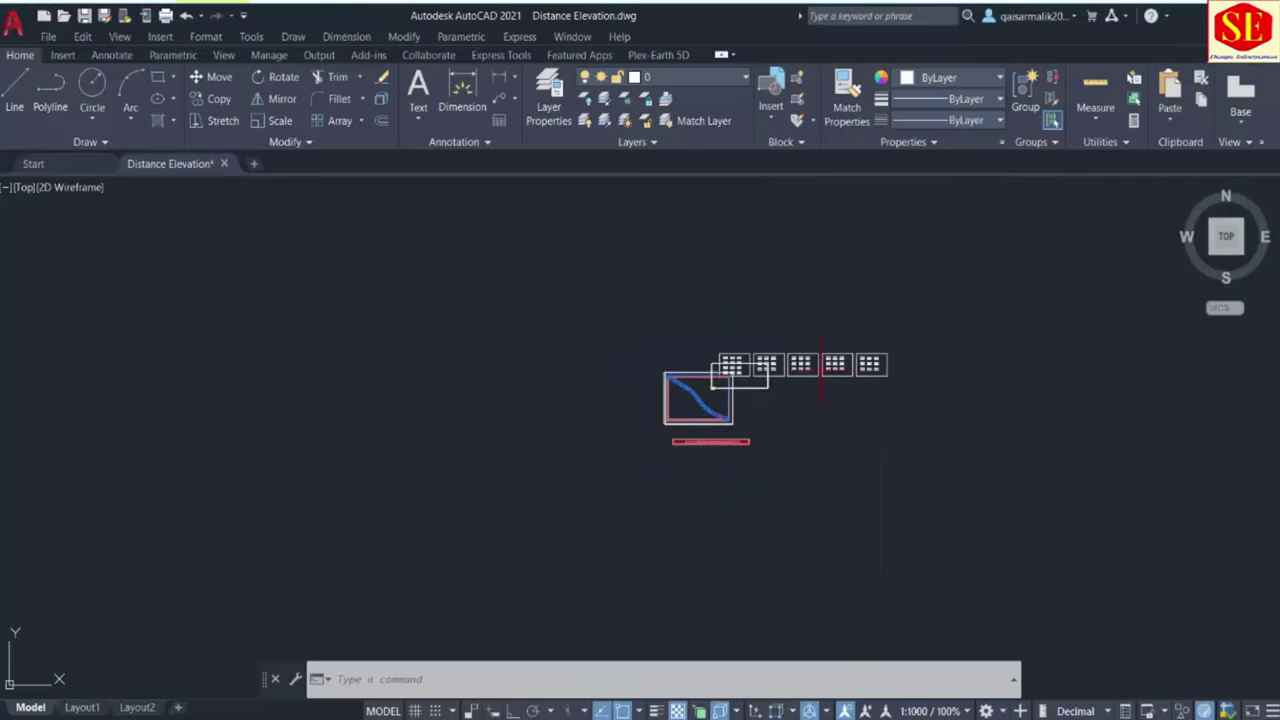
# Cancel the running command and dismiss the save-changes prompt so the exported drawing opens in a new tab.
pyautogui.press('Escape')
pyautogui.press('Escape')
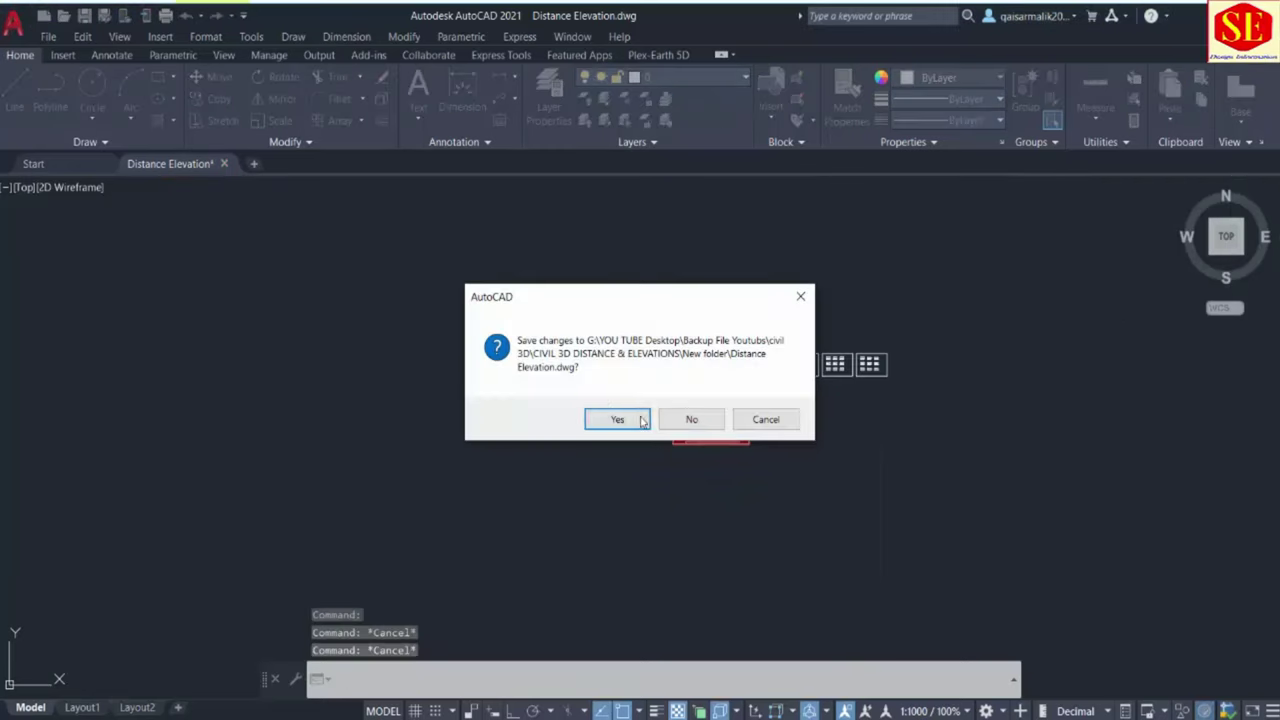
pyautogui.click(766, 420)
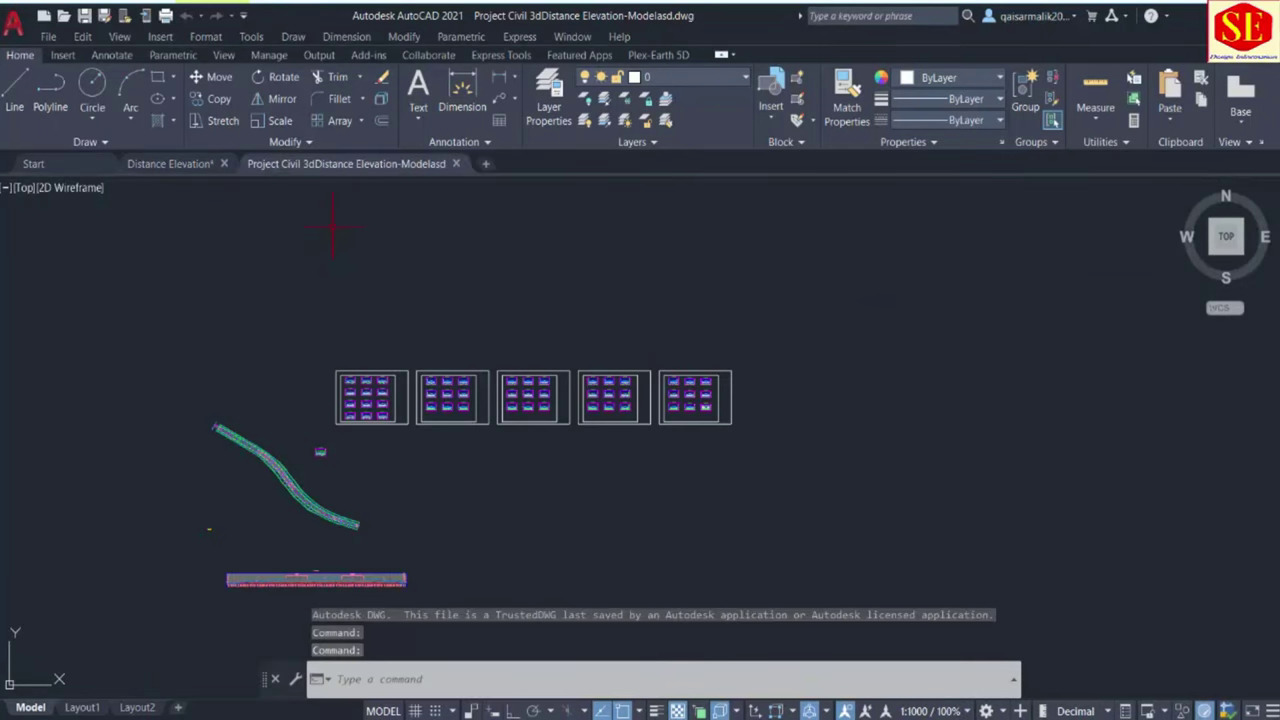
pyautogui.scroll(3, 372, 398)
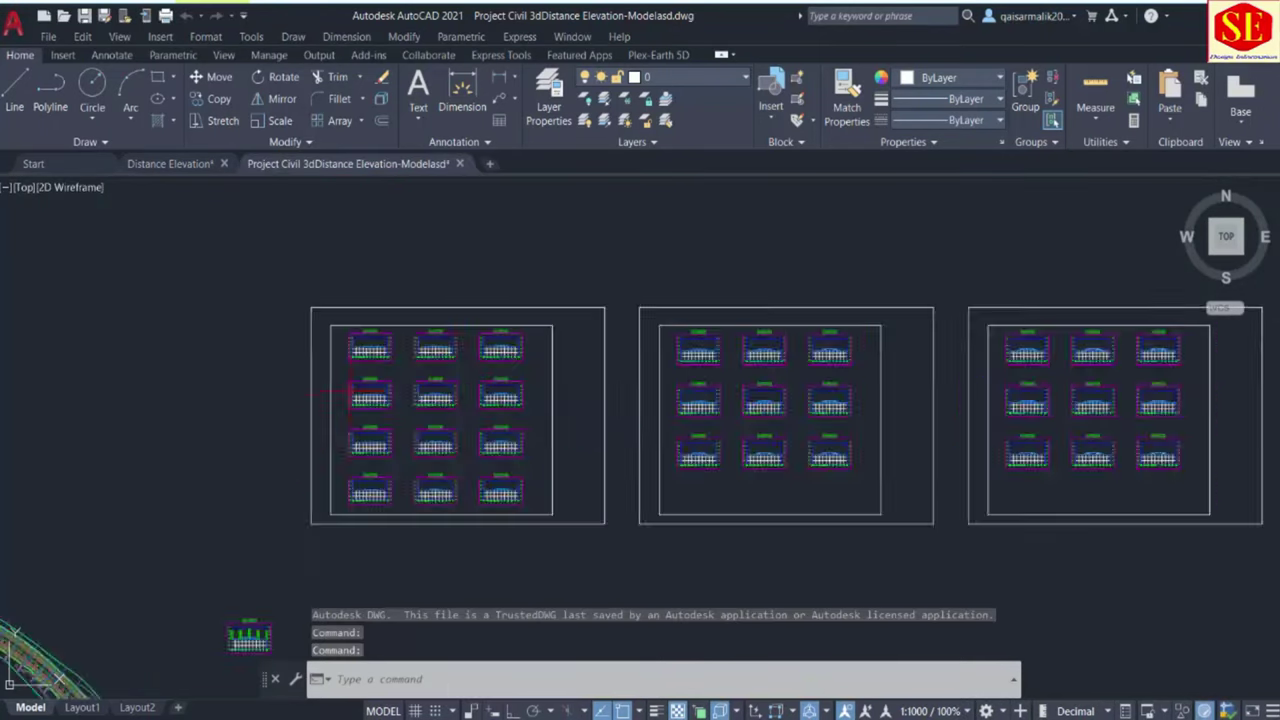
pyautogui.scroll(2, 378, 398)
pyautogui.scroll(5, 378, 398)
pyautogui.moveTo(586, 386); pyautogui.dragTo(90, 380, button='middle')
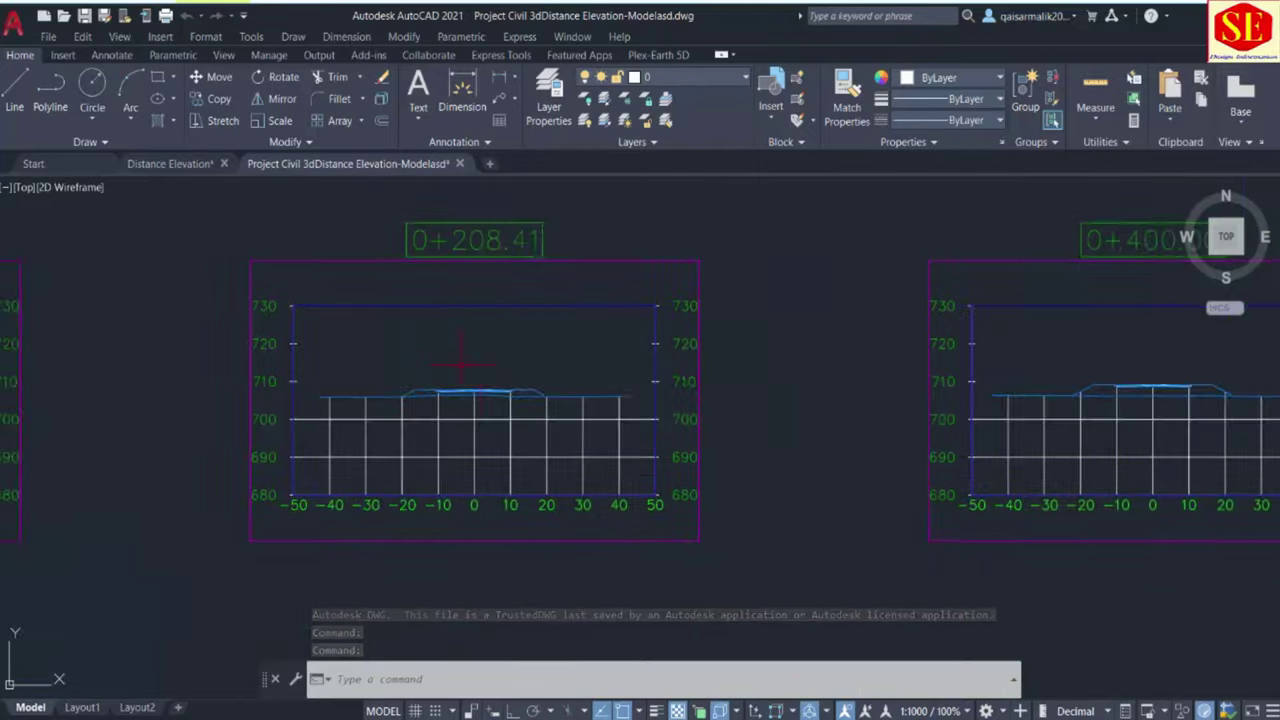
pyautogui.scroll(5, 460, 366)
pyautogui.scroll(-5, 460, 366)
pyautogui.moveTo(800, 420); pyautogui.dragTo(551, 420, button='middle')
pyautogui.scroll(4, 923, 400)
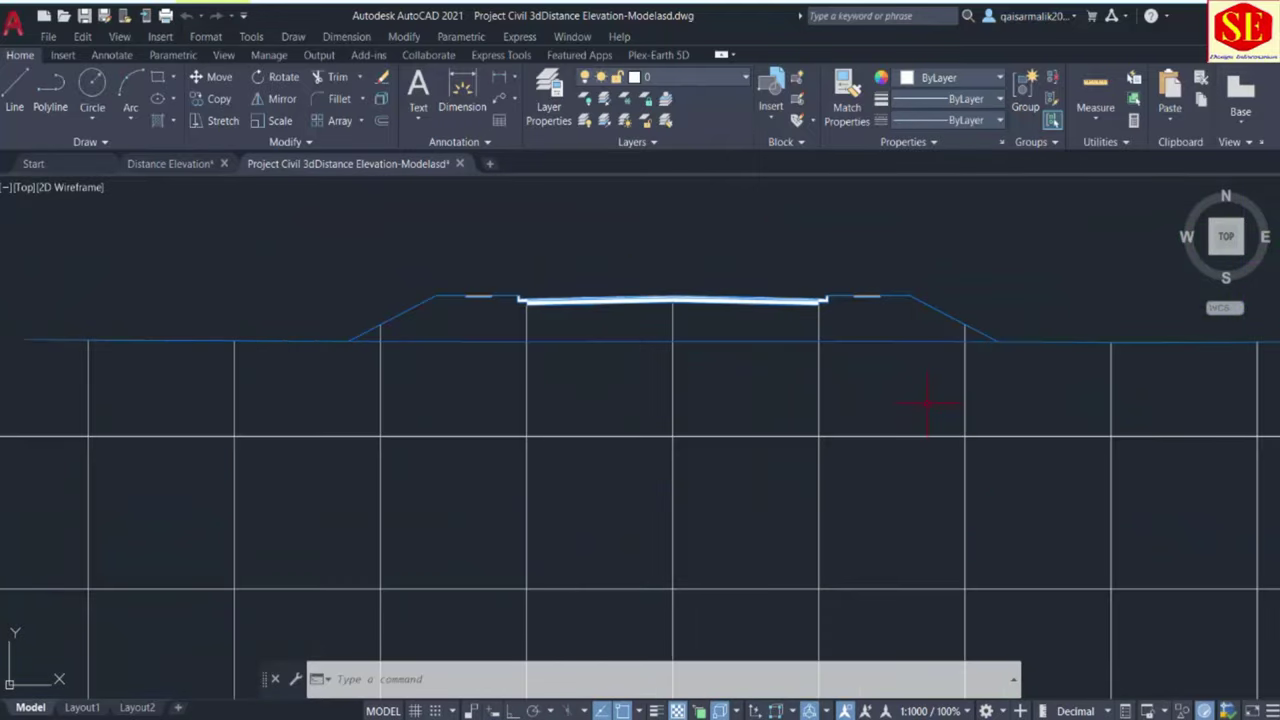
pyautogui.scroll(-2, 730, 340)
pyautogui.scroll(-2, 846, 351)
pyautogui.scroll(-2, 846, 351)
pyautogui.scroll(-2, 846, 351)
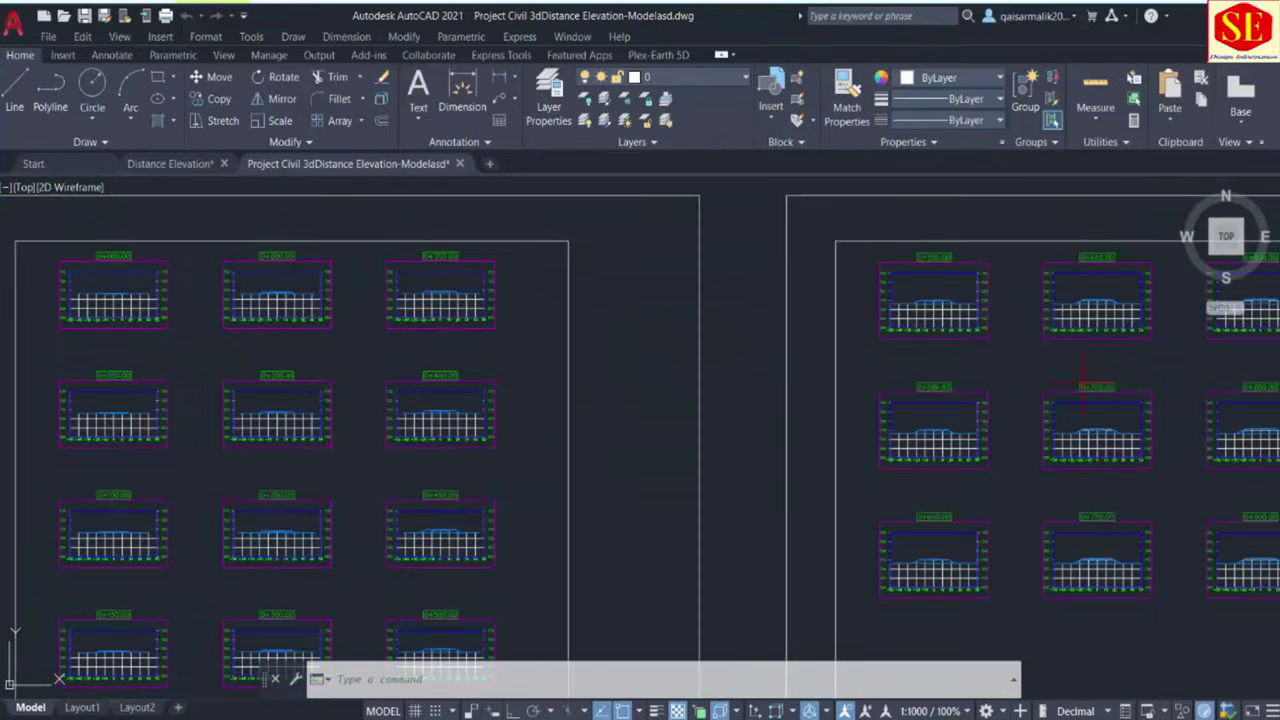
pyautogui.moveTo(1017, 357); pyautogui.dragTo(827, 357, button='middle')
pyautogui.scroll(-3, 827, 357)
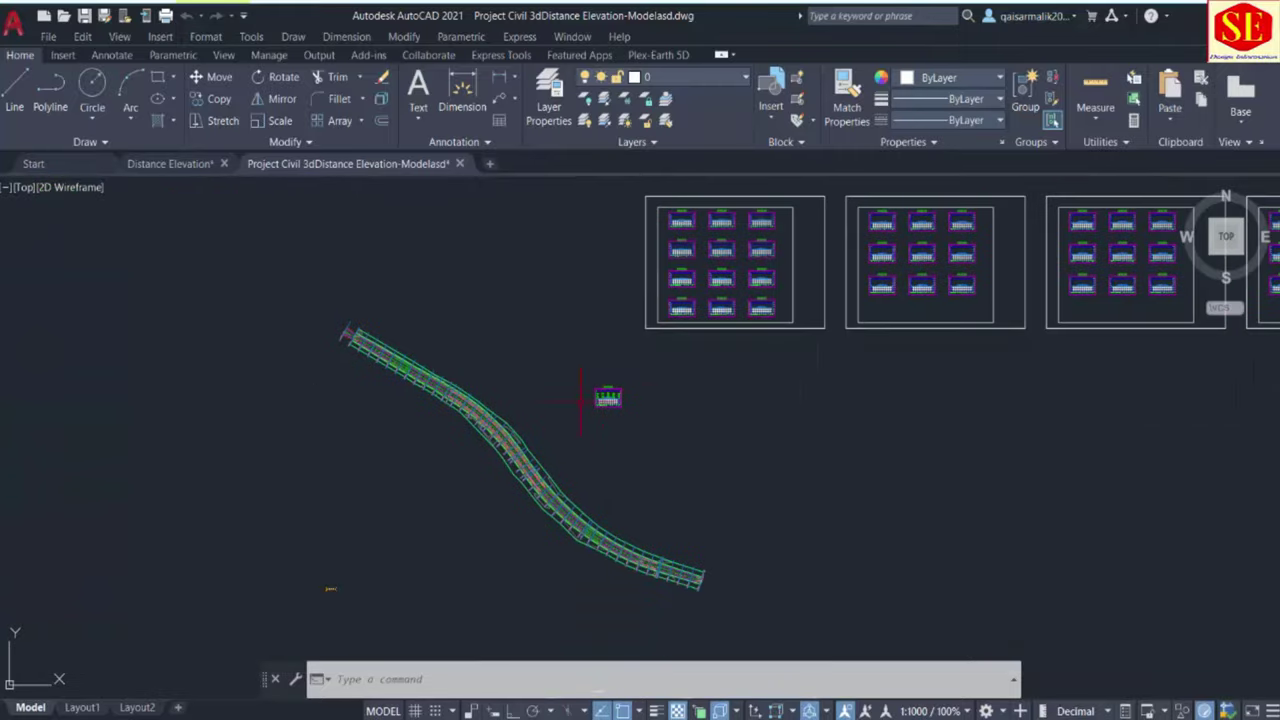
pyautogui.scroll(3, 590, 405)
pyautogui.scroll(3, 702, 378)
pyautogui.scroll(-3, 702, 378)
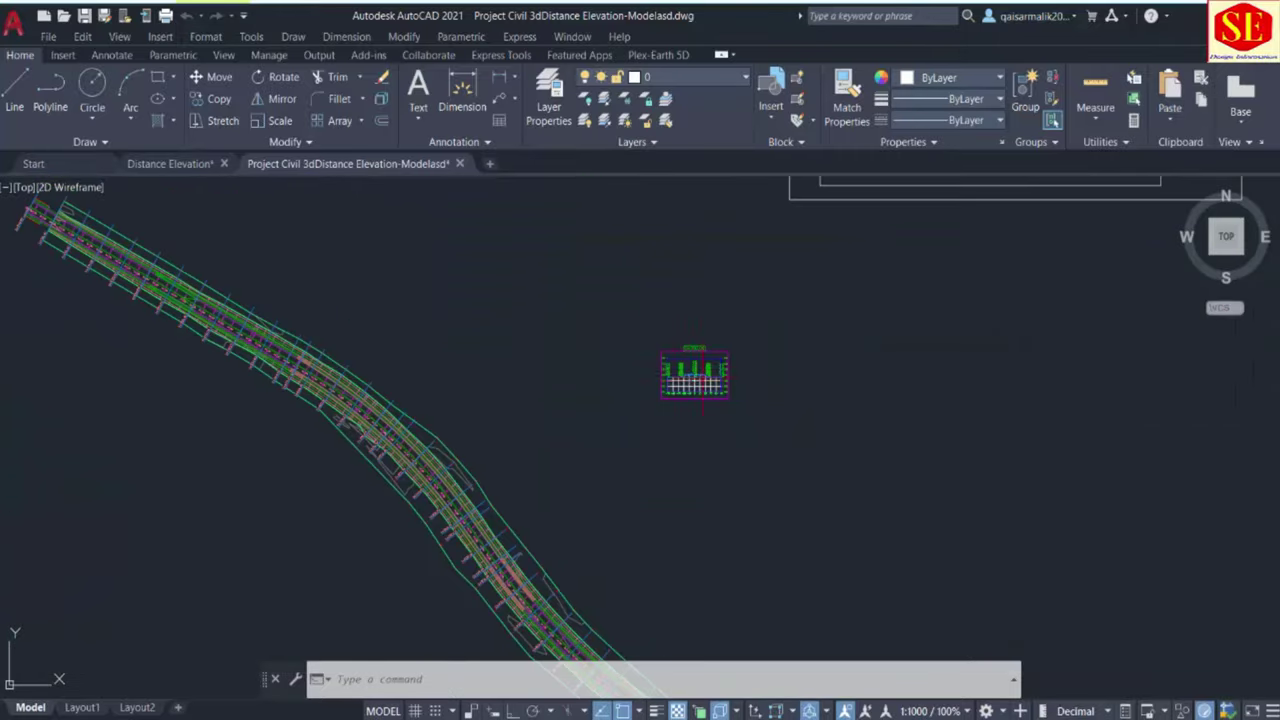
pyautogui.scroll(3, 490, 485)
pyautogui.scroll(3, 628, 388)
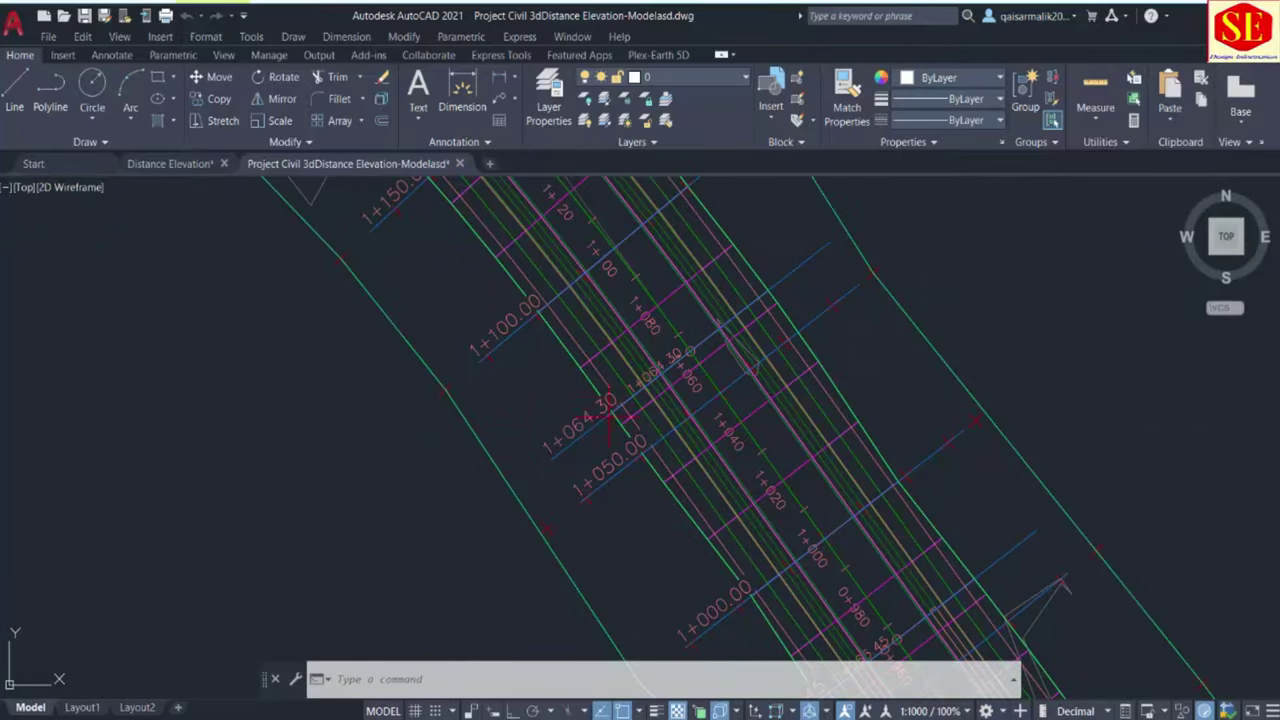
pyautogui.scroll(-3, 590, 500)
pyautogui.scroll(-2, 591, 323)
pyautogui.scroll(-2, 585, 497)
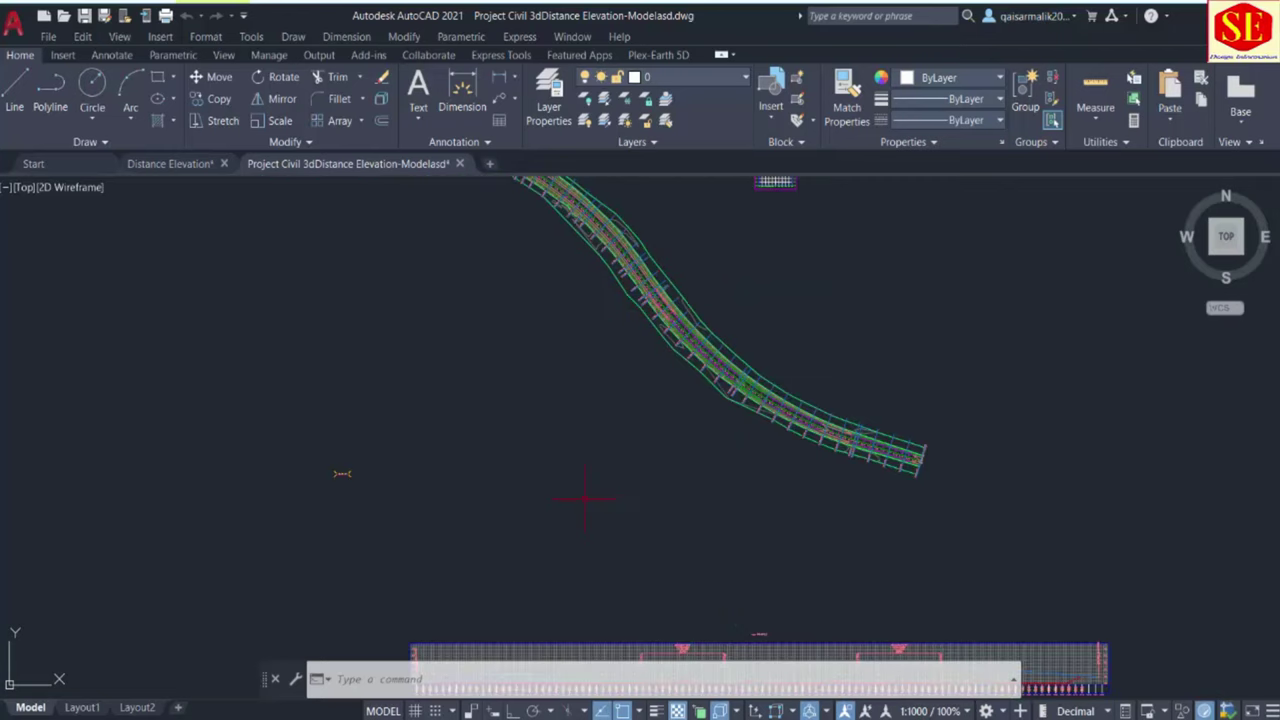
pyautogui.moveTo(585, 497); pyautogui.dragTo(545, 267, button='middle')
pyautogui.scroll(3, 690, 490)
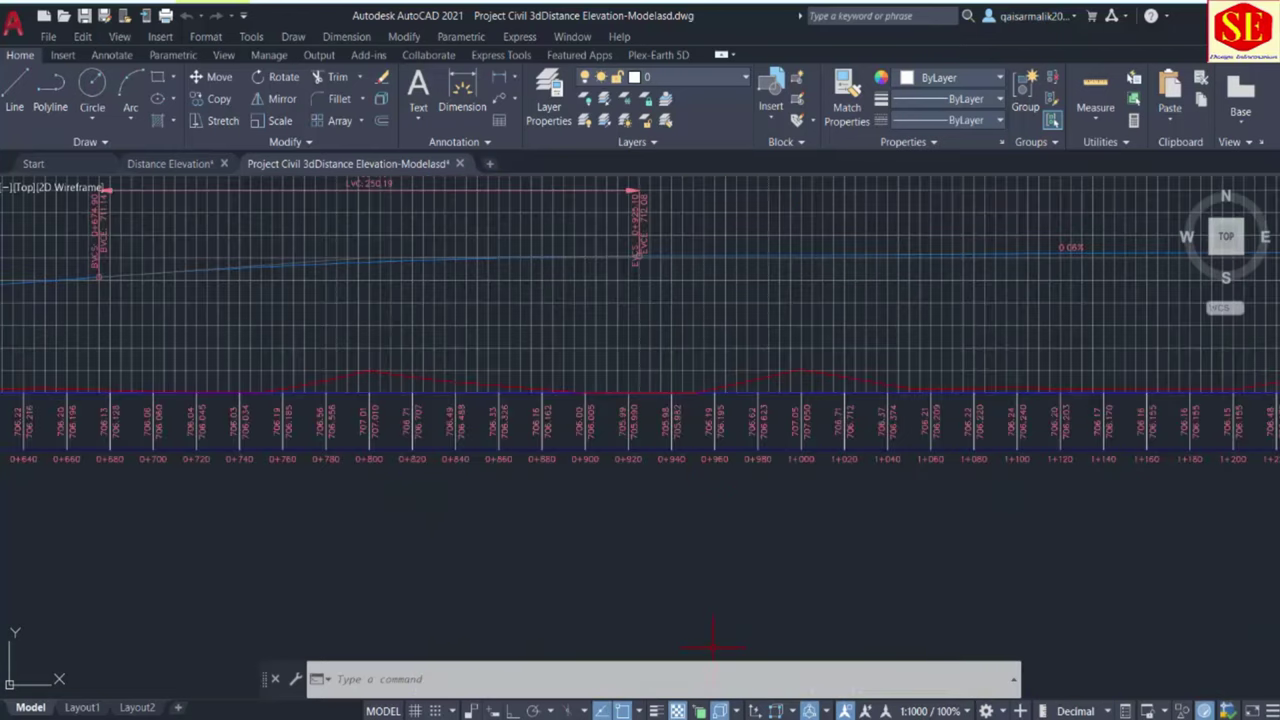
pyautogui.click(851, 650)
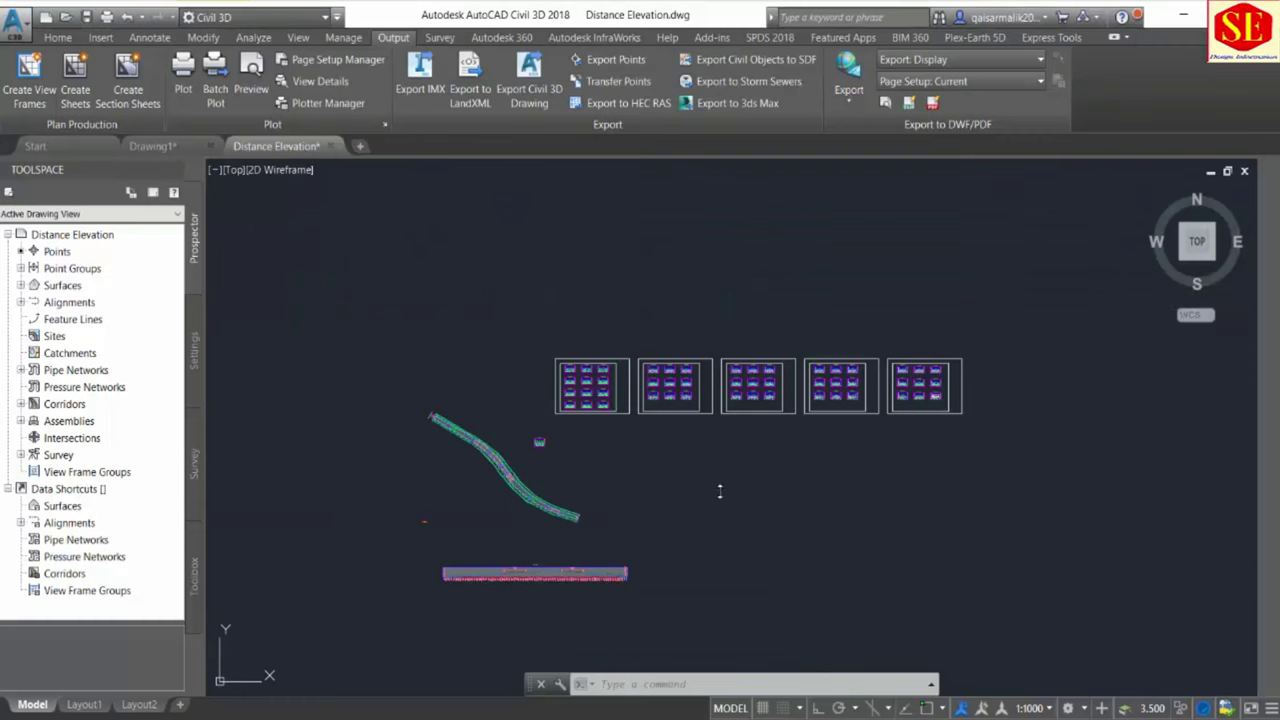
pyautogui.scroll(-5, 612, 369)
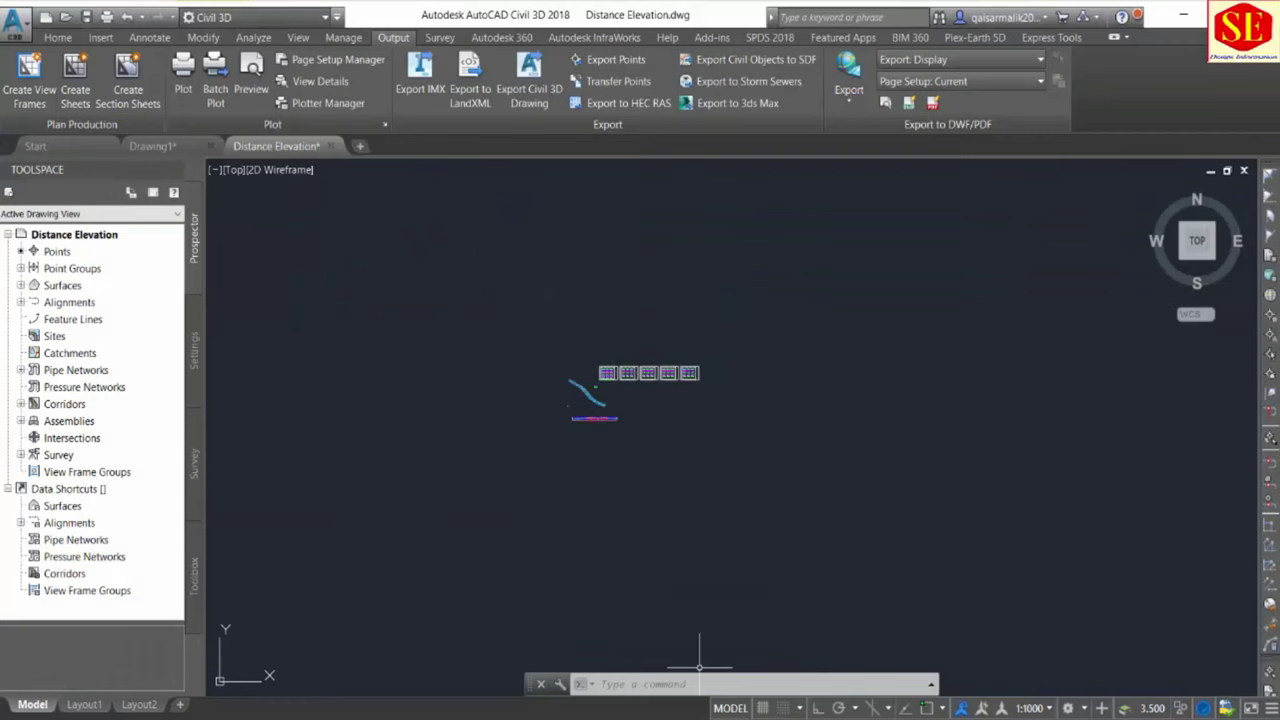
pyautogui.click(974, 690)
pyautogui.scroll(-3, 655, 387)
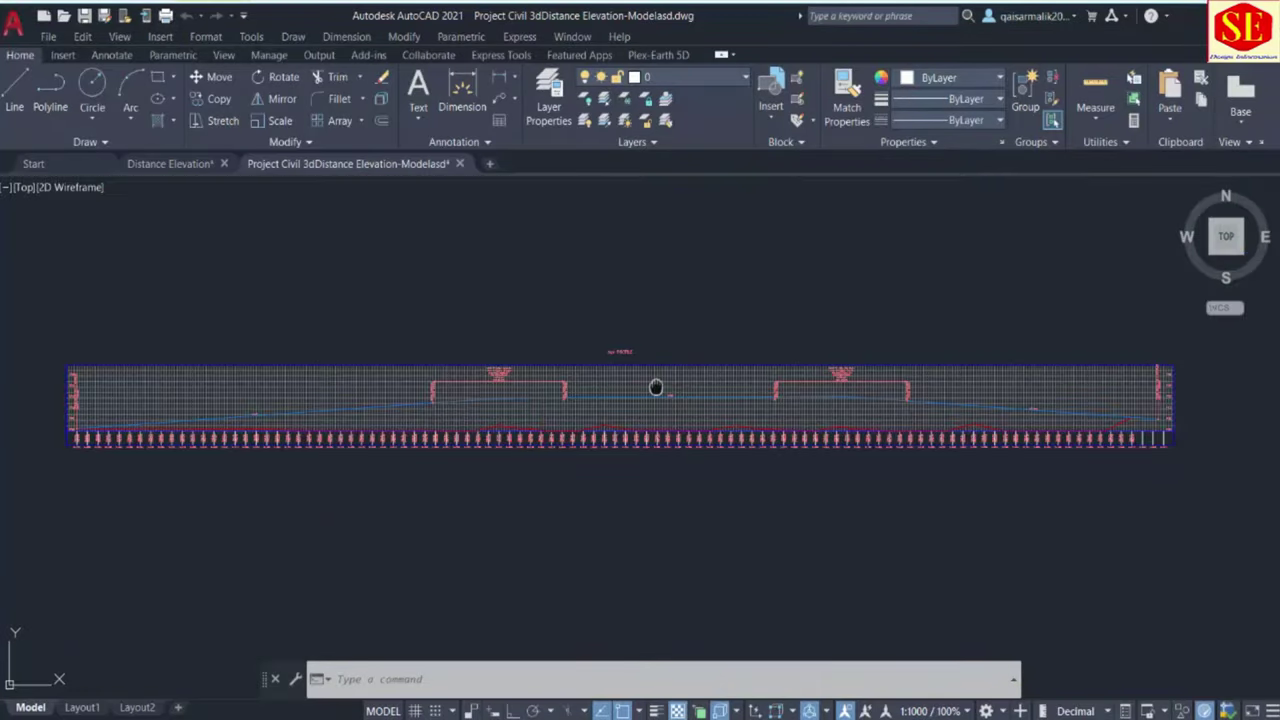
pyautogui.moveTo(655, 387); pyautogui.dragTo(671, 429, button='middle')
pyautogui.scroll(-4, 672, 419)
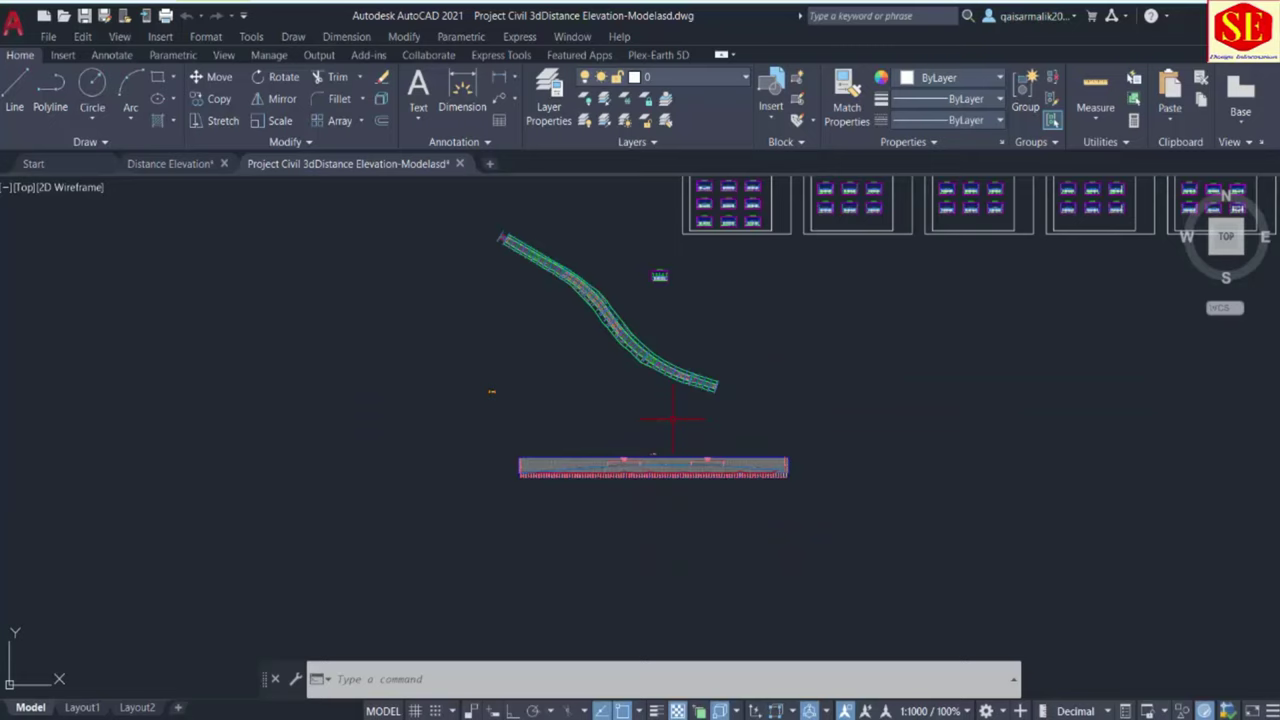
pyautogui.moveTo(697, 415); pyautogui.dragTo(607, 537, button='middle')
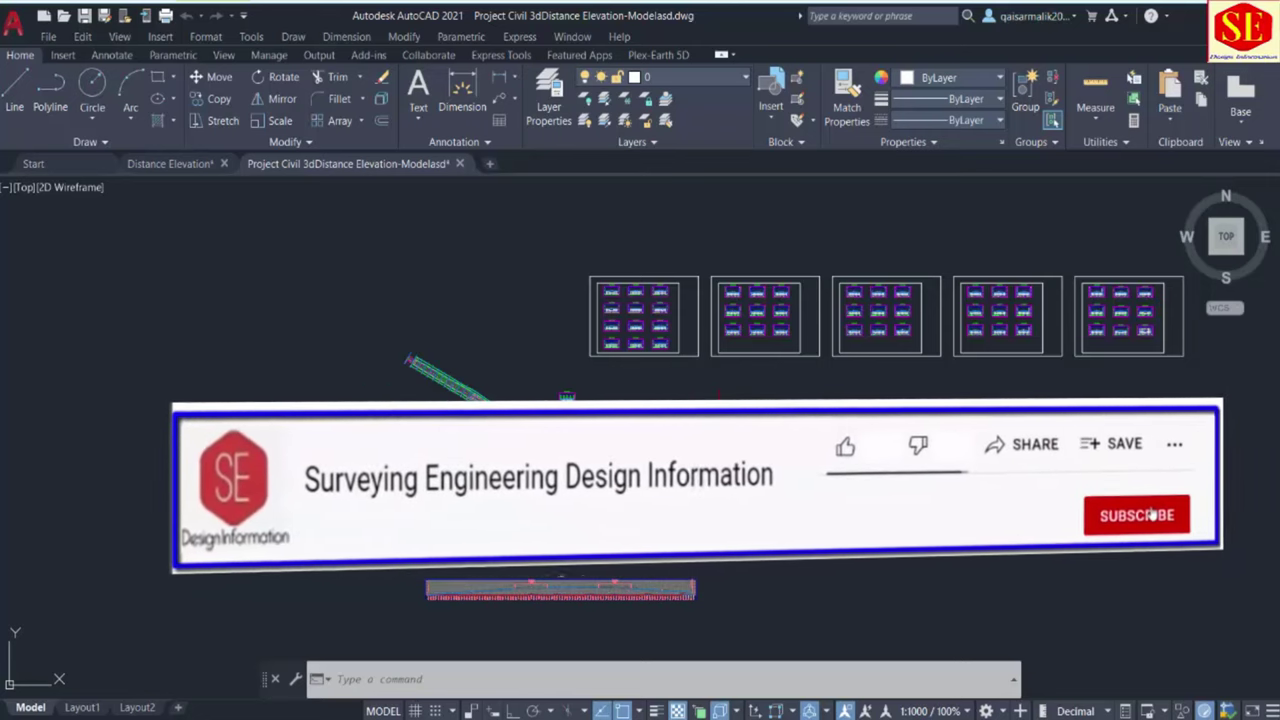
pyautogui.scroll(5, 640, 290)
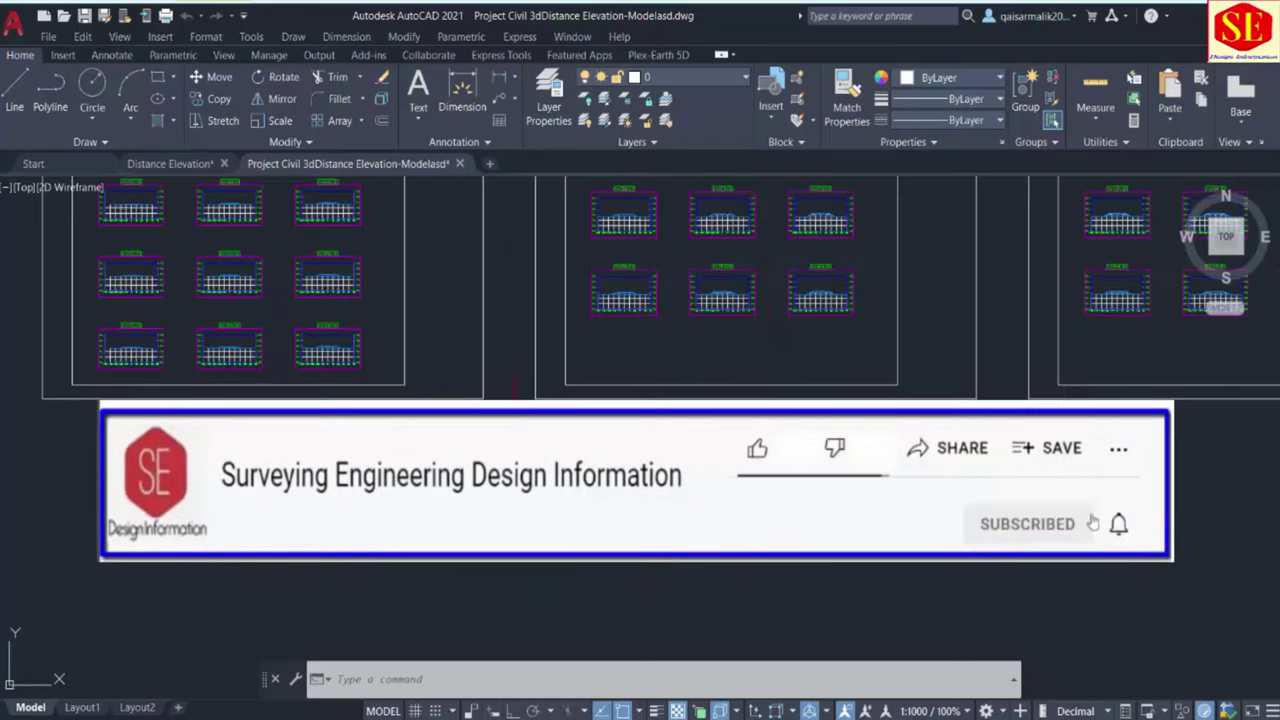